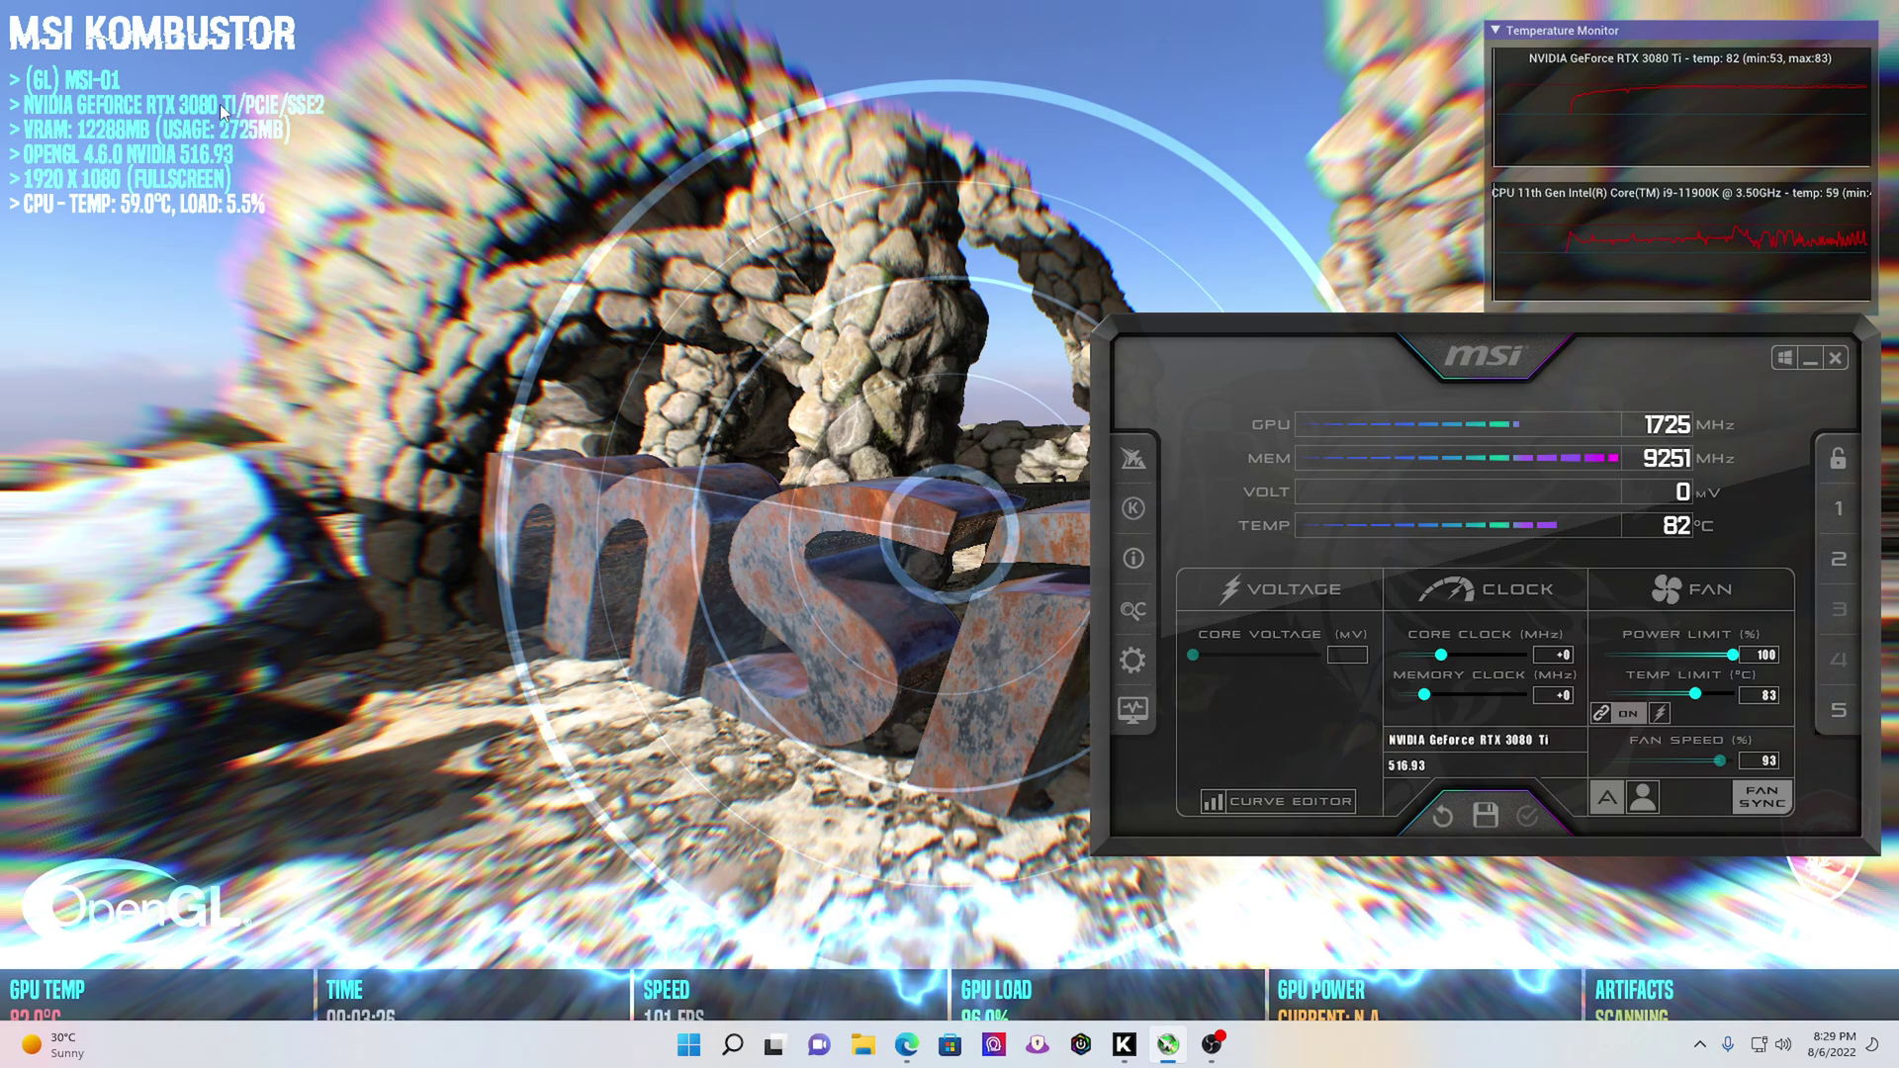
Raise the temperature limit to 91°C and set the fan manually to 70%
left_click(690, 1049)
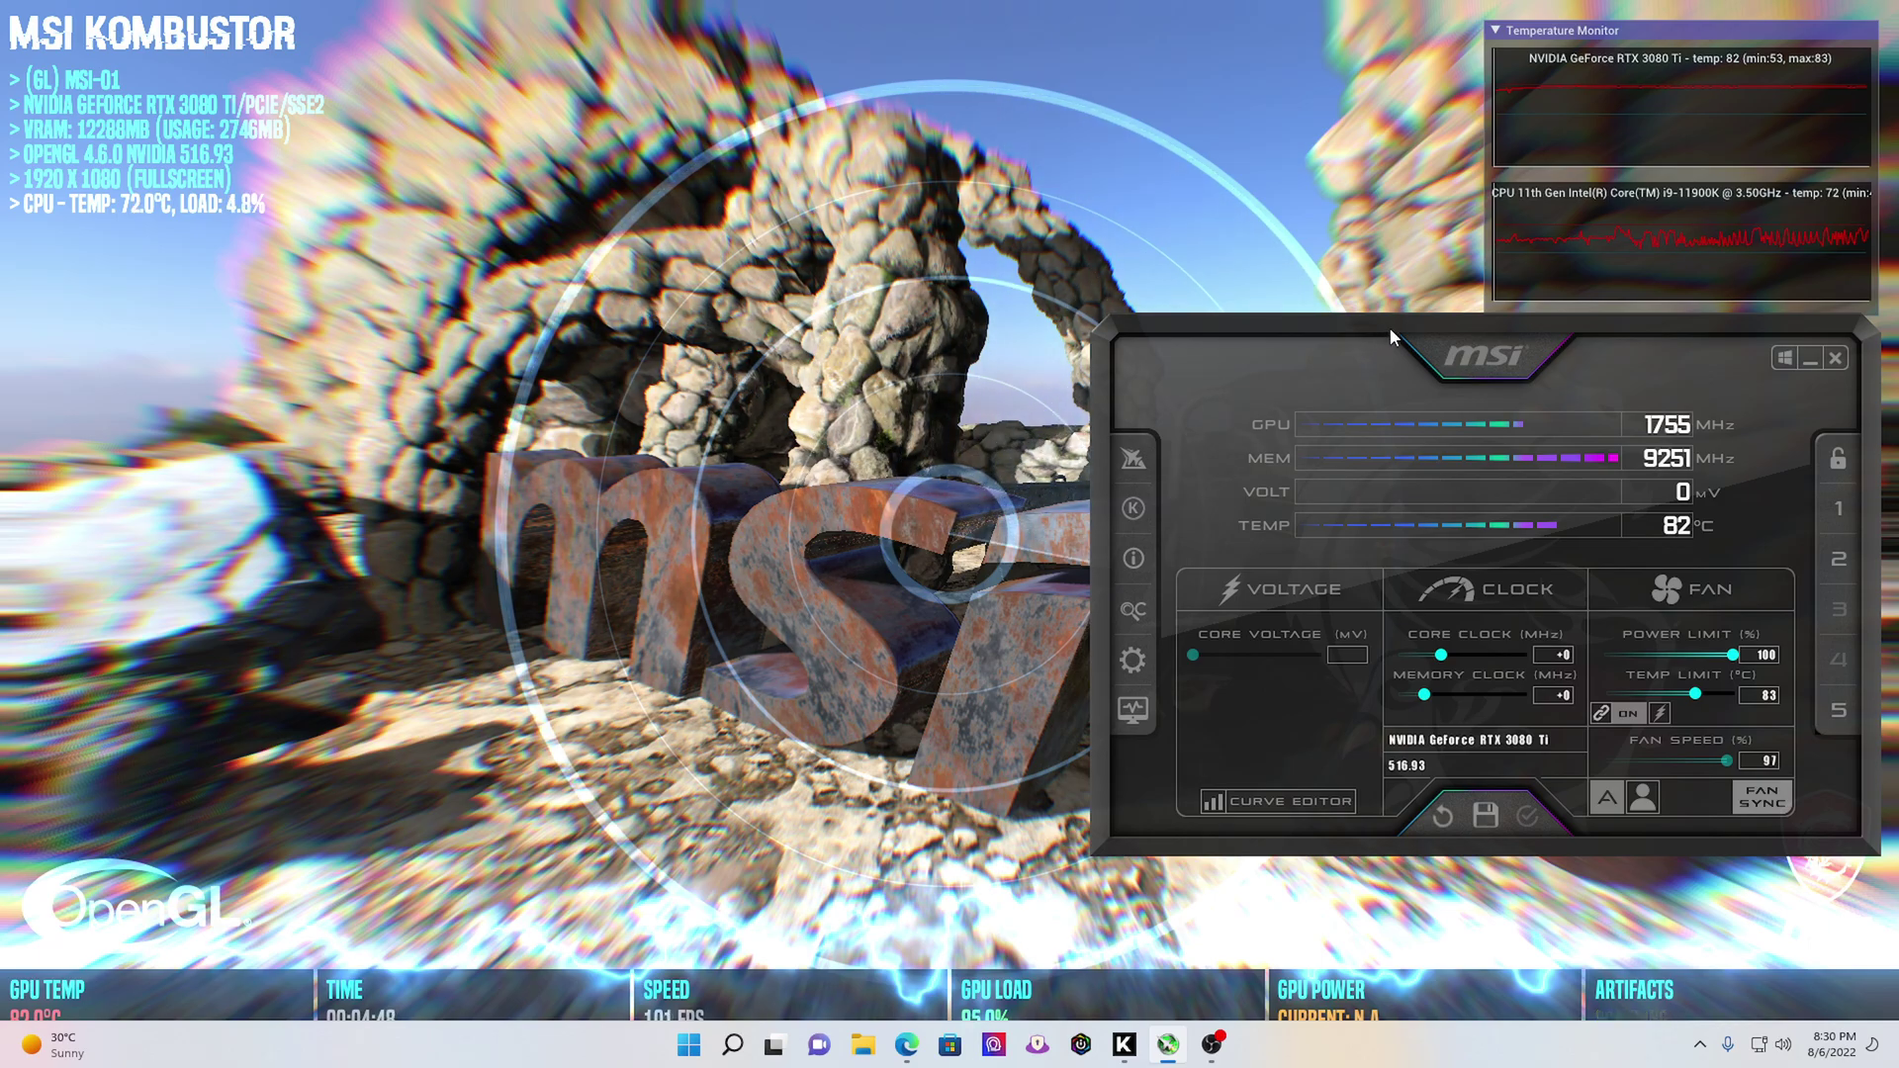
left_click_drag(1390, 328, 733, 203)
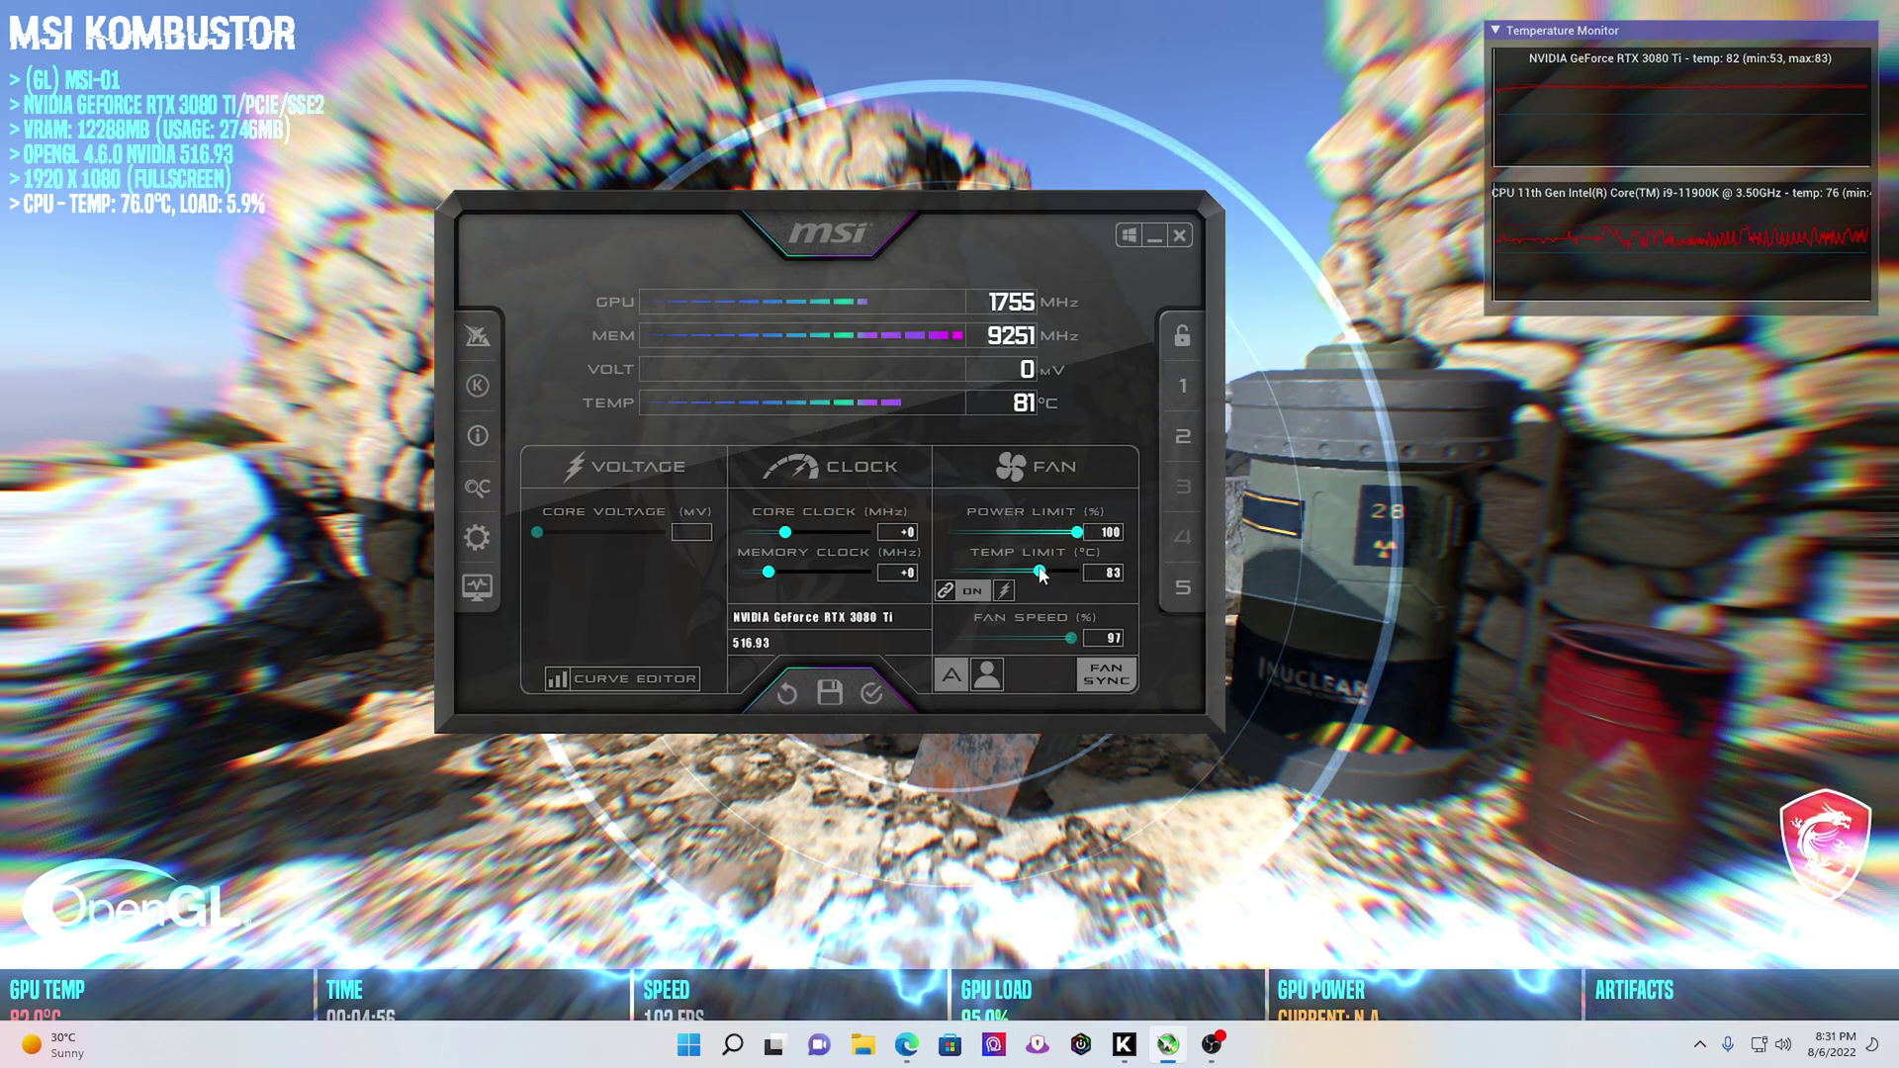
left_click_drag(1040, 573, 1081, 573)
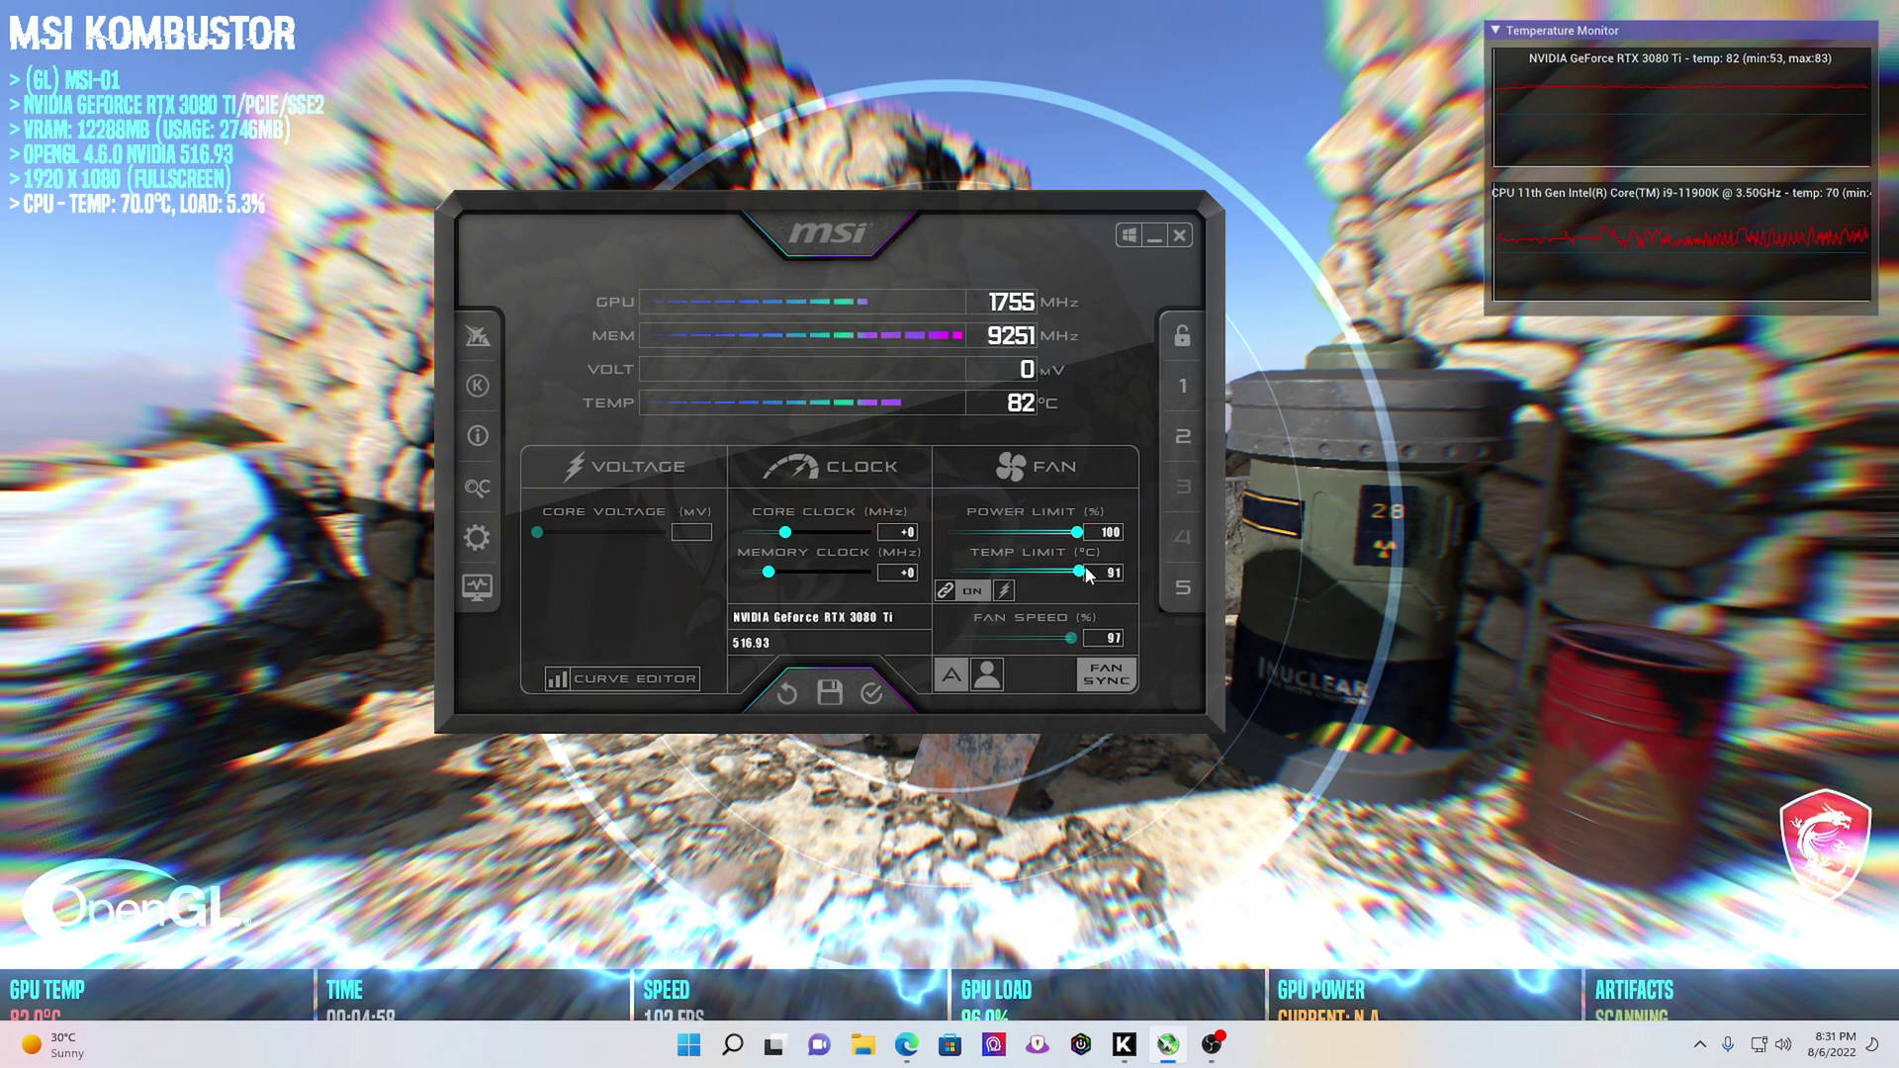
left_click(951, 676)
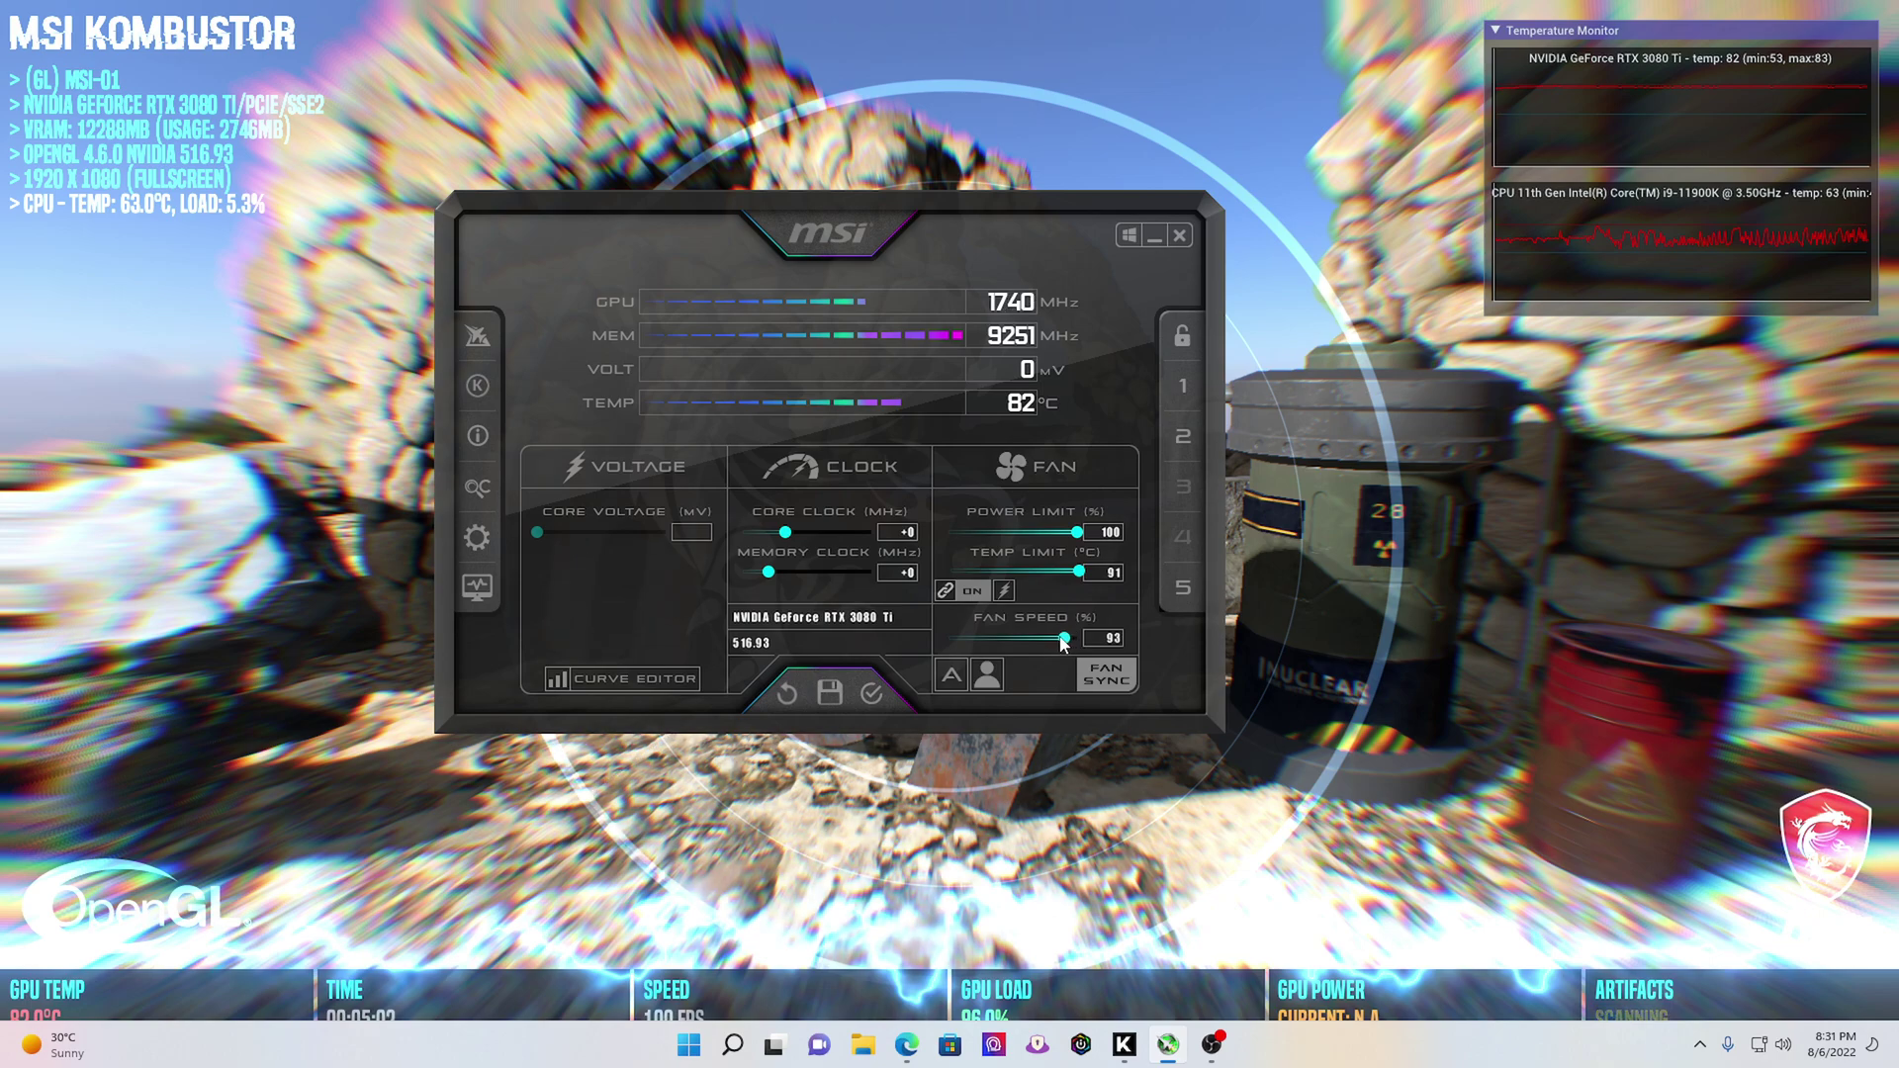
left_click_drag(1023, 646, 1019, 649)
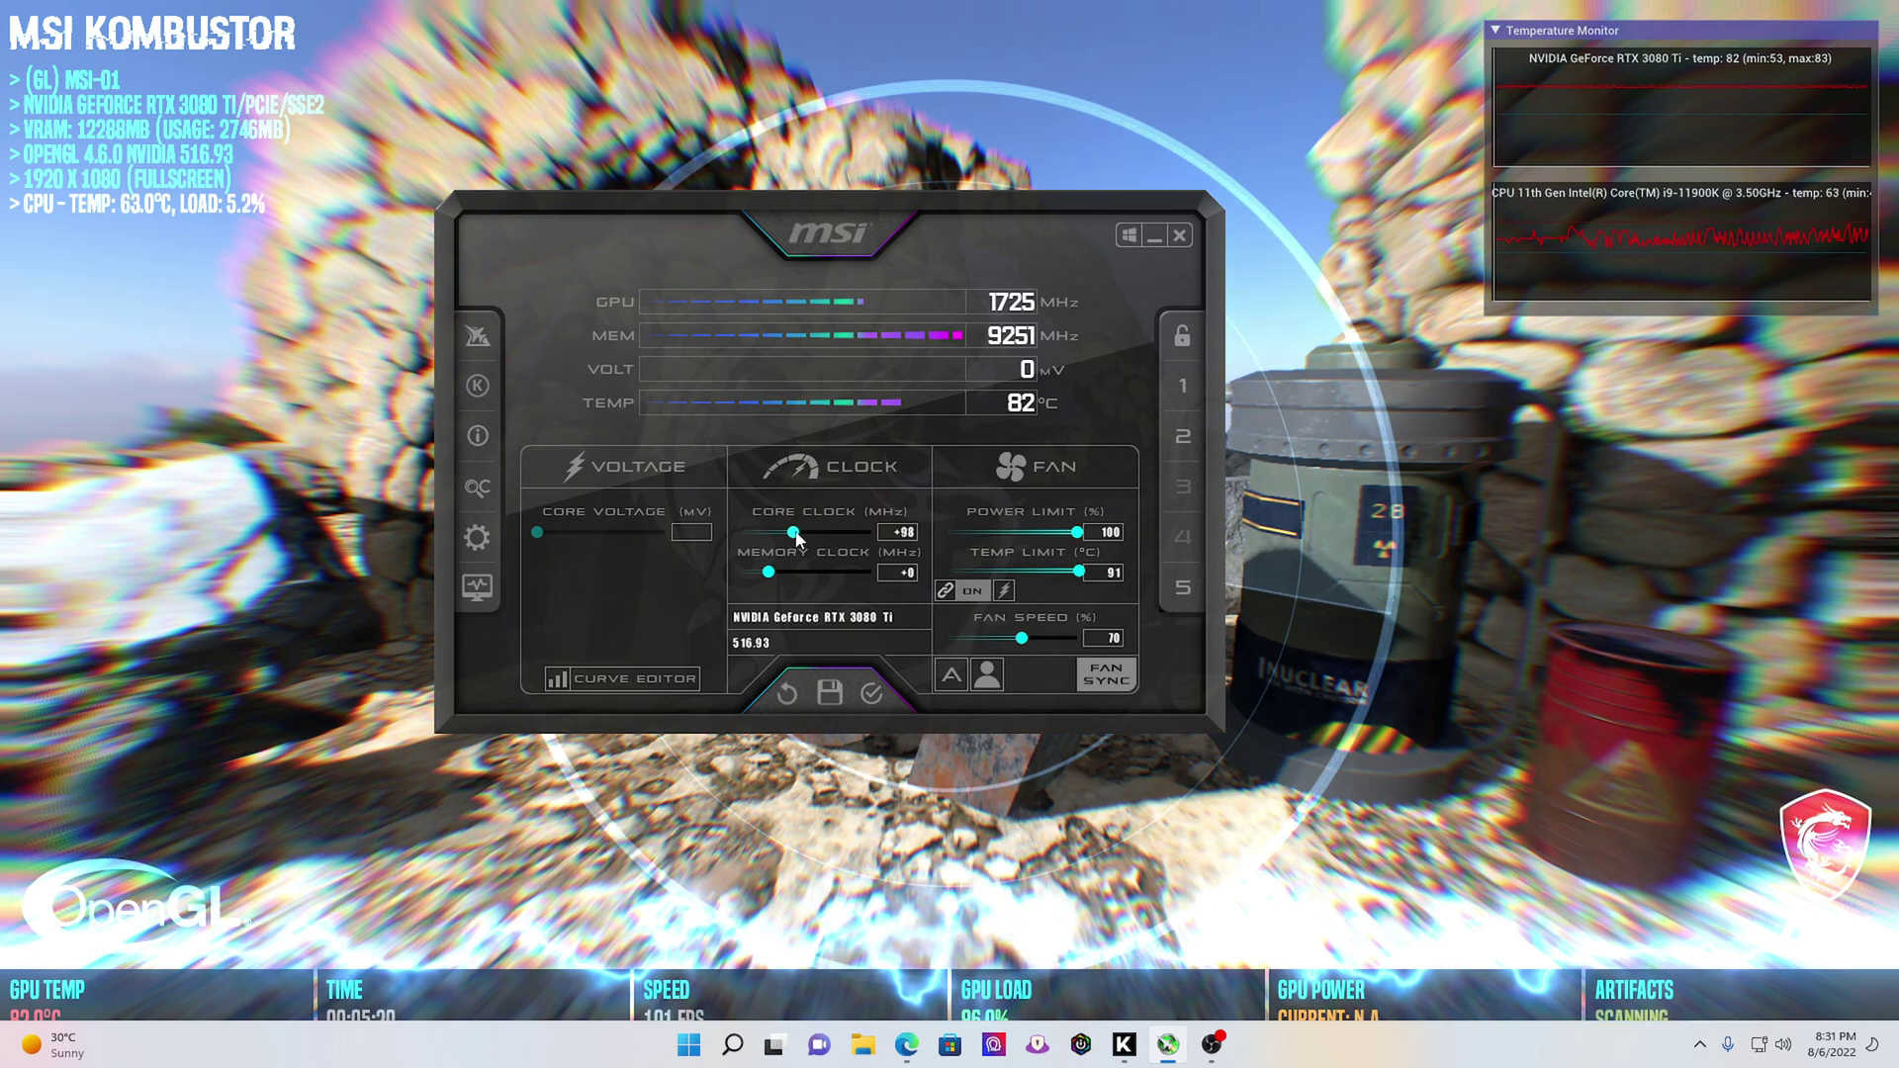
Offset the GPU core clock by exactly +150 MHz and the memory clock by +100 MHz
left_click_drag(795, 535, 801, 536)
key("Left")
key("Left")
key("Left")
key("Right")
key("Right")
key("Right")
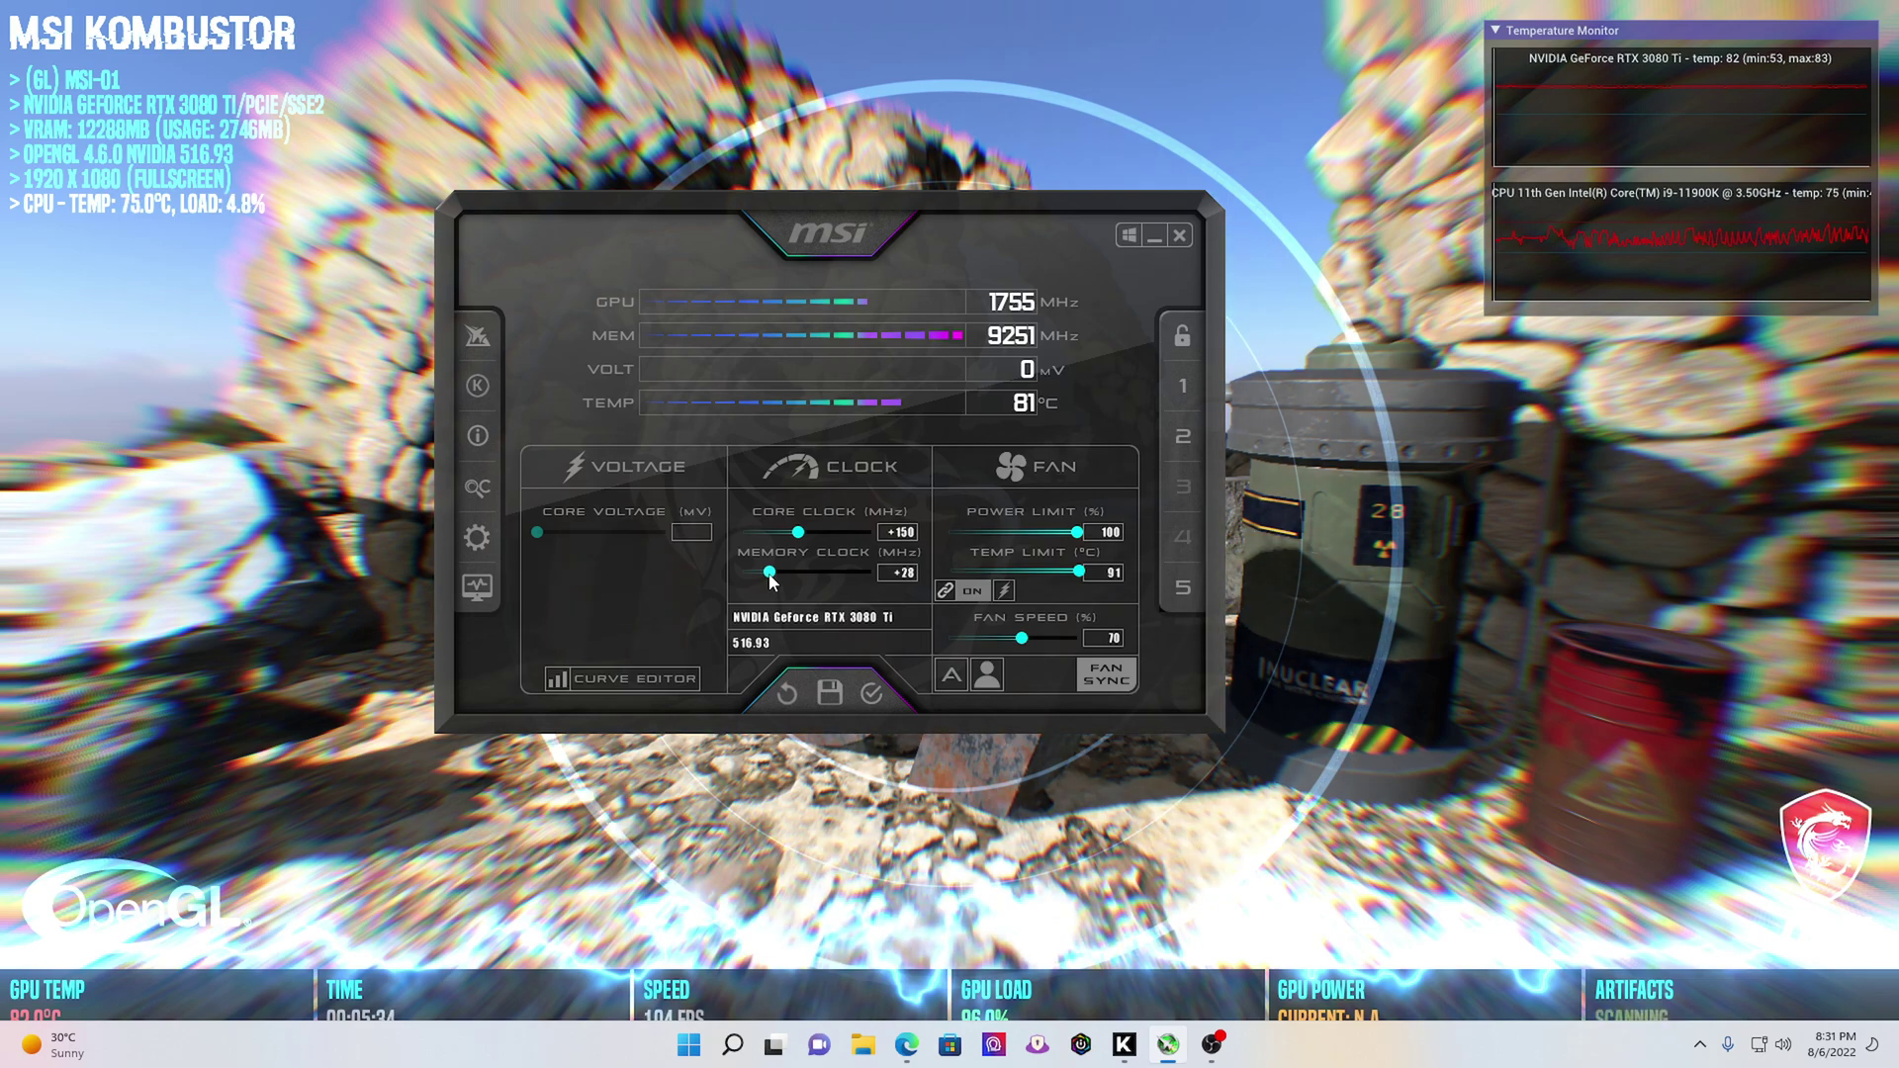
key("Right")
key("Right")
key("Right")
key("Right")
key("Right")
key("Right")
key("Right")
key("Right")
key("Right")
key("Right")
key("Right")
key("Right")
key("Right")
key("Right")
key("Right")
key("Right")
key("Right")
key("Right")
key("Right")
key("Right")
key("Right")
key("Right")
key("Right")
key("Right")
key("Right")
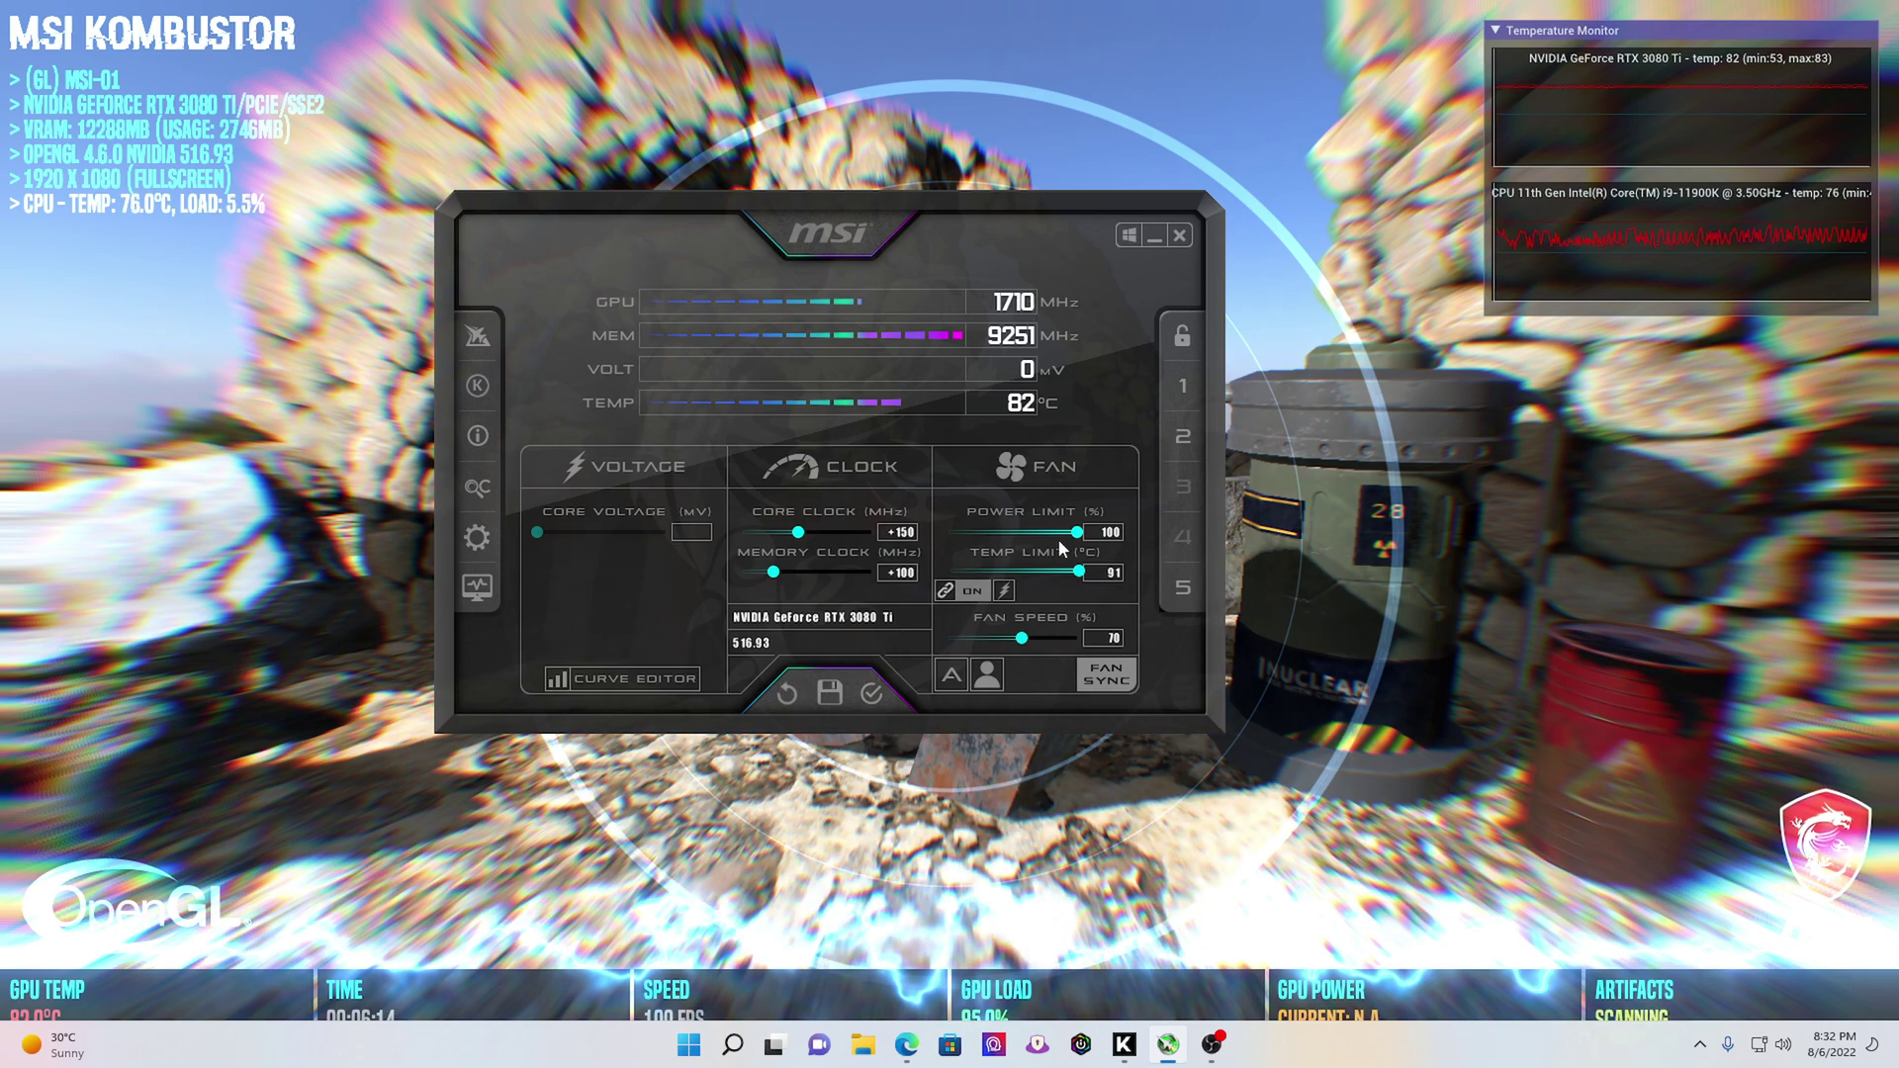
Apply the +150 core / +100 memory overclock and begin saving it to a profile
left_click(874, 696)
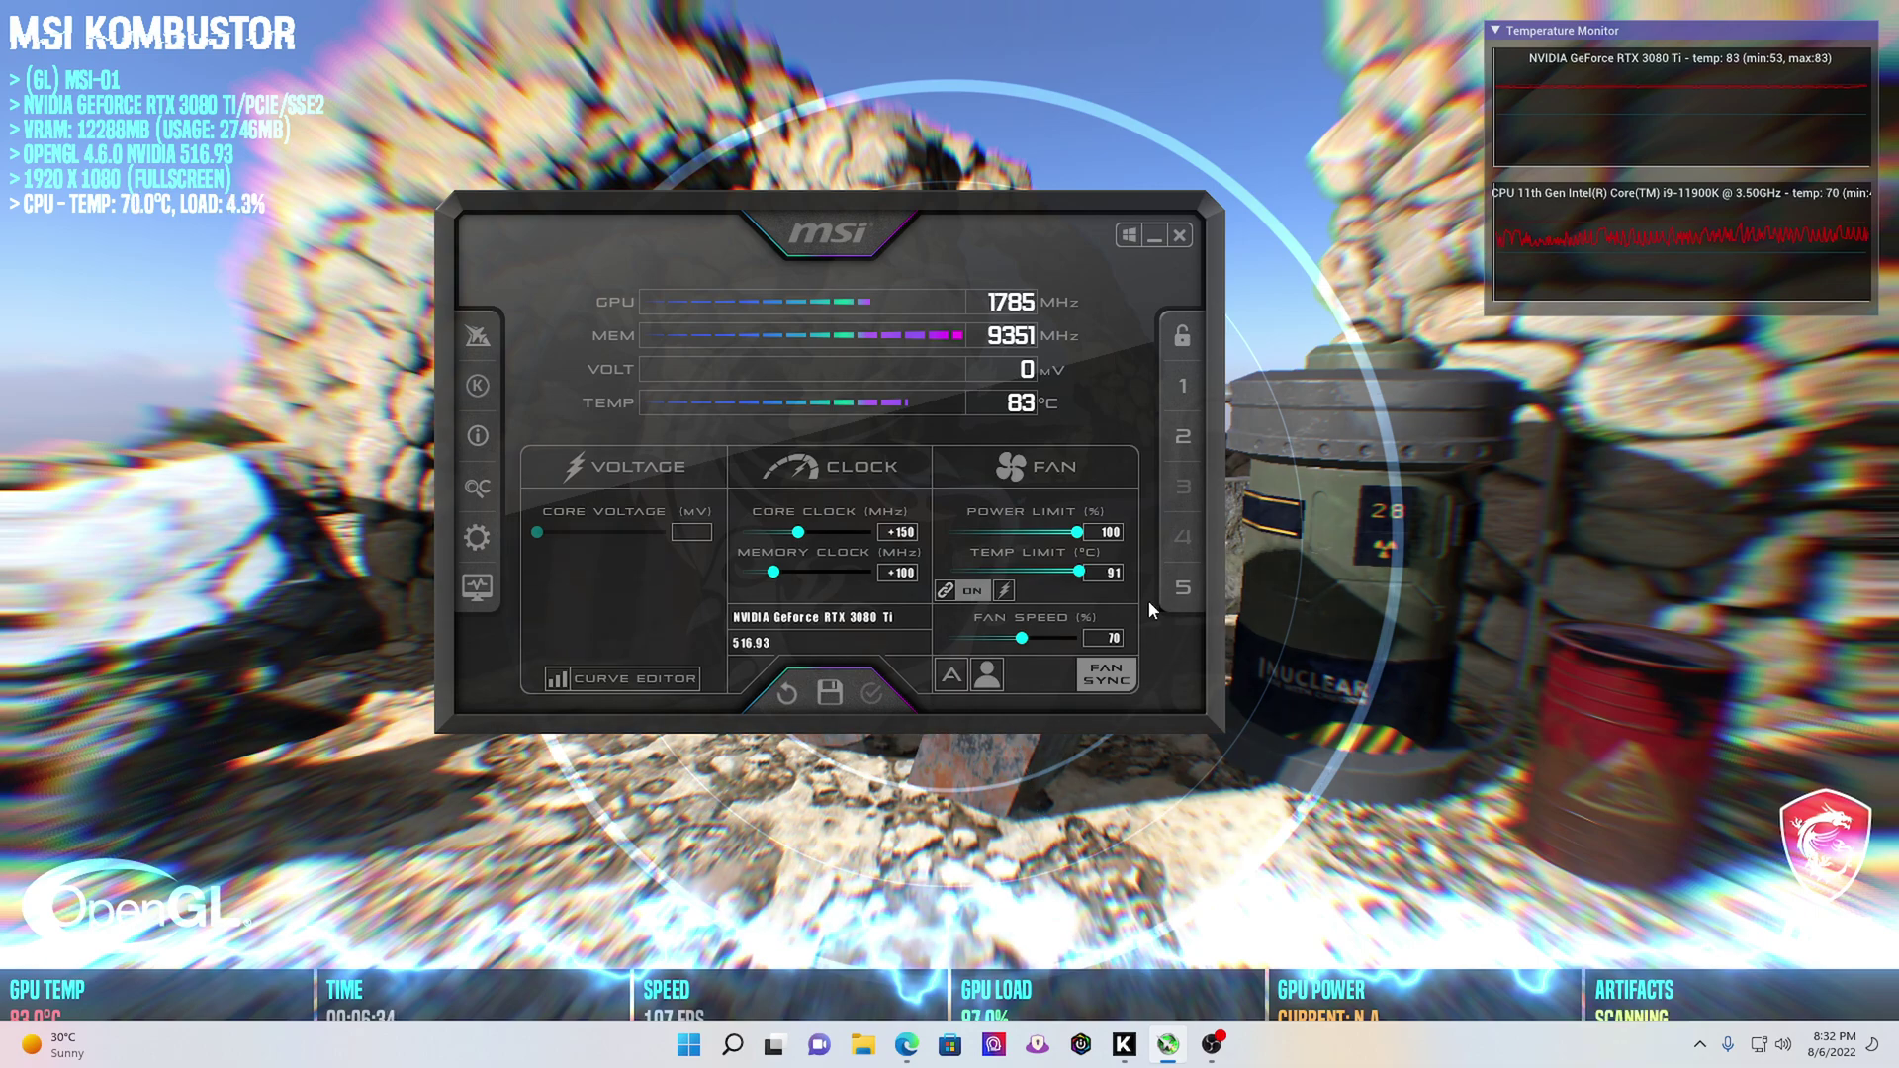
left_click(829, 694)
Reset all Afterburner settings to their defaults
left_click(788, 695)
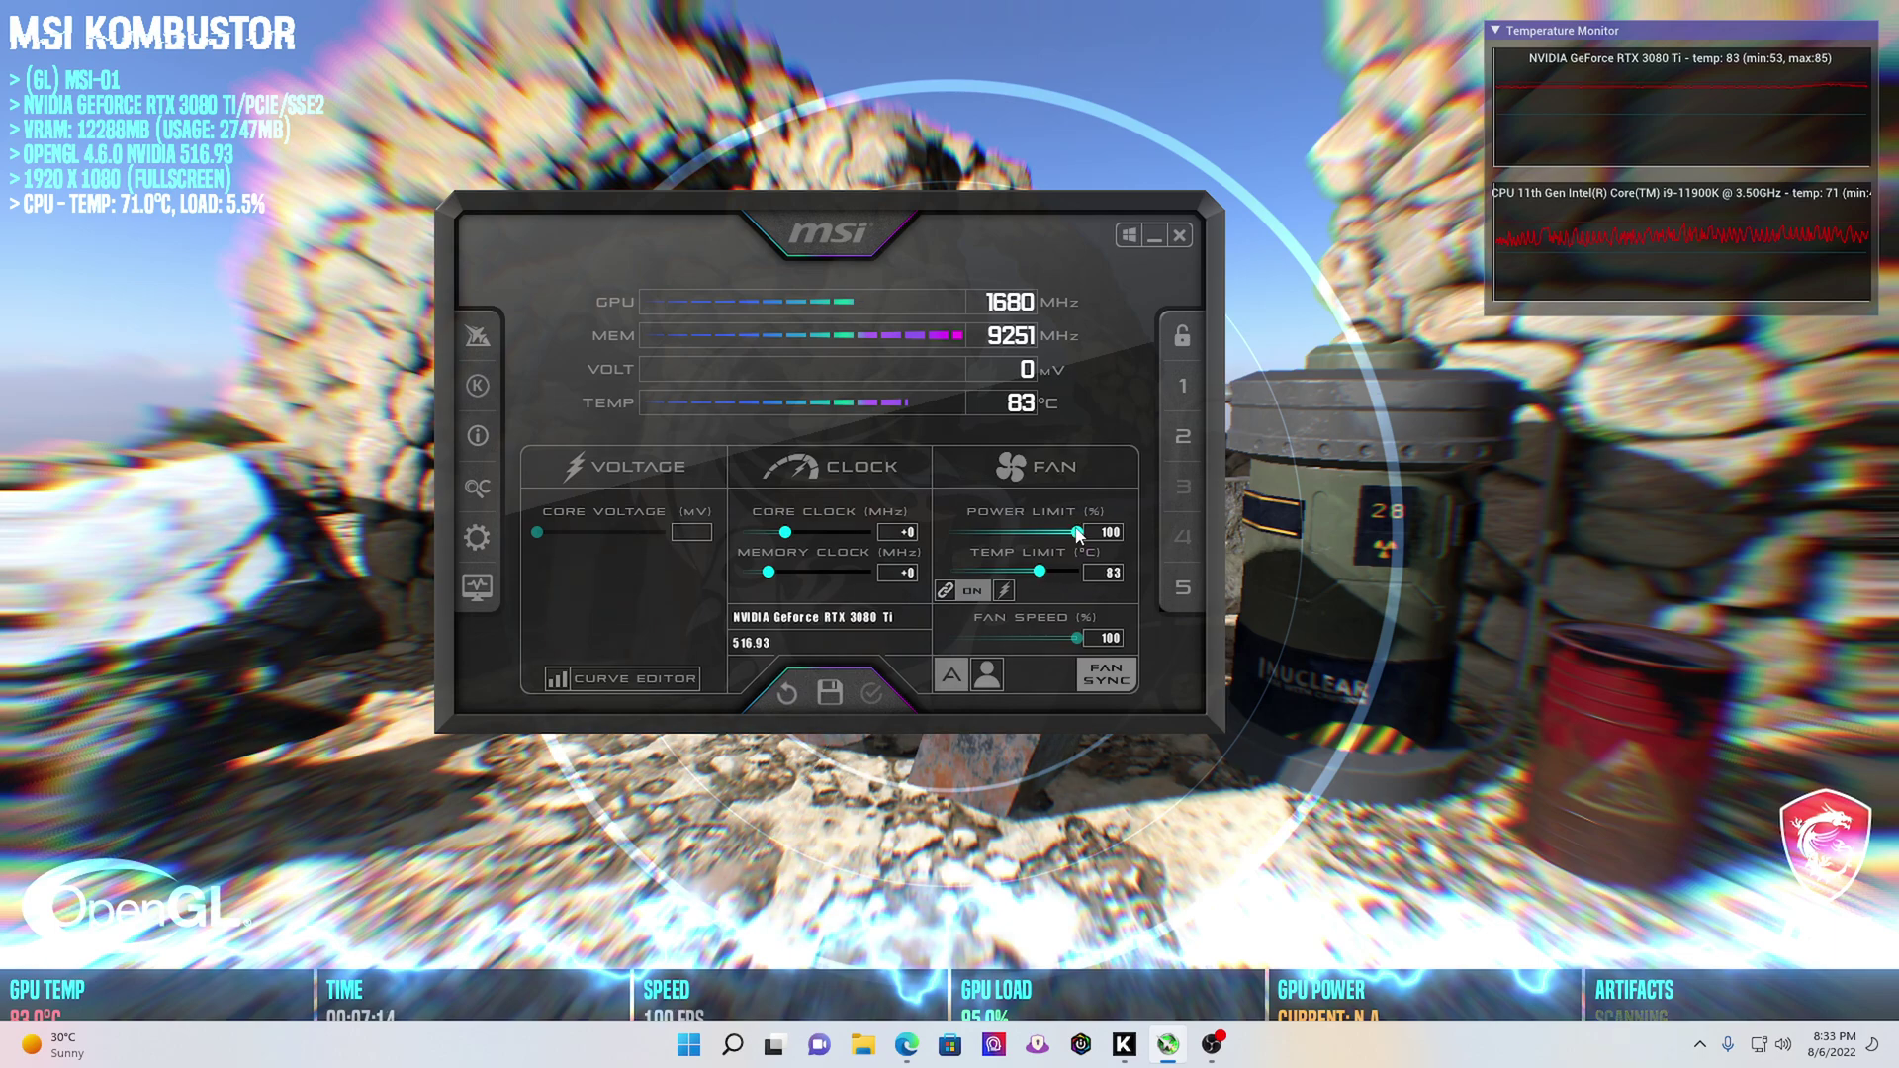
Set temp limit 91°C, fan 70%, core clock +150 MHz and memory clock +100 MHz again
left_click_drag(1042, 573, 1110, 578)
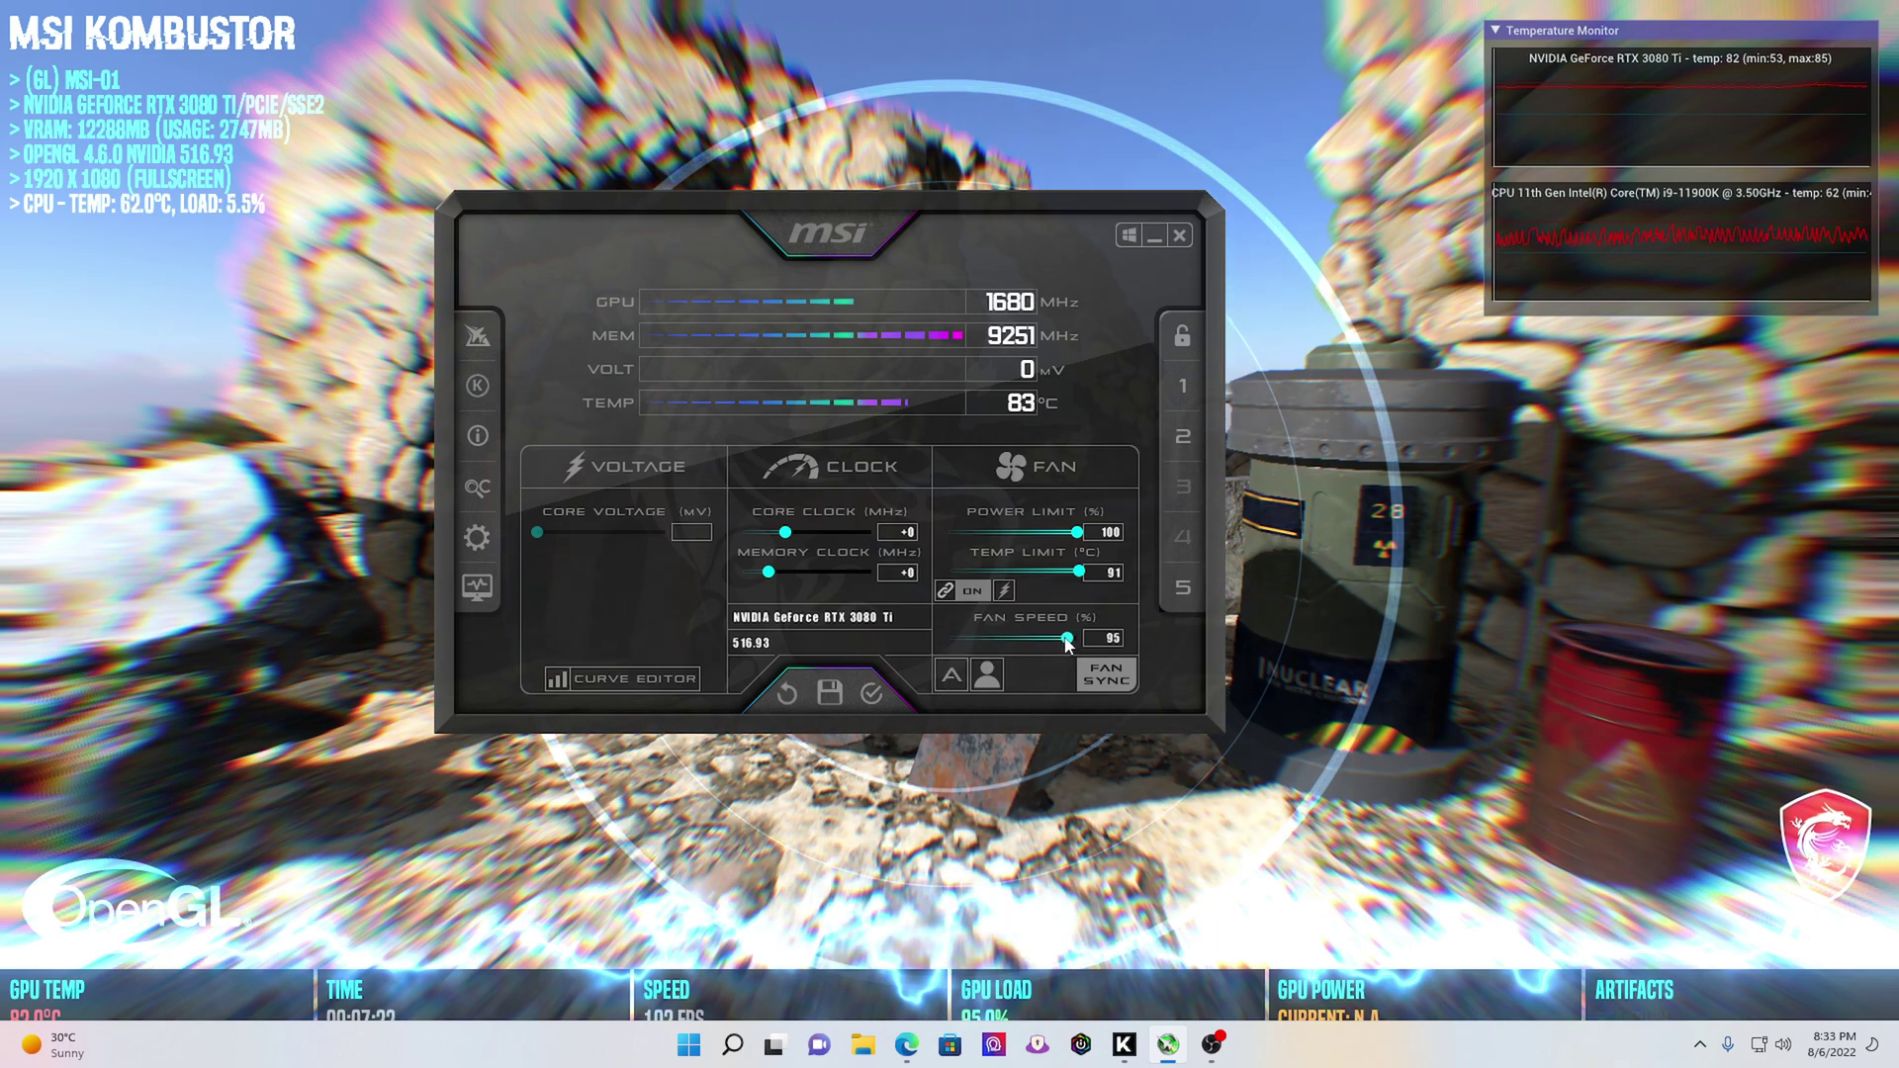
left_click_drag(1044, 647, 1021, 662)
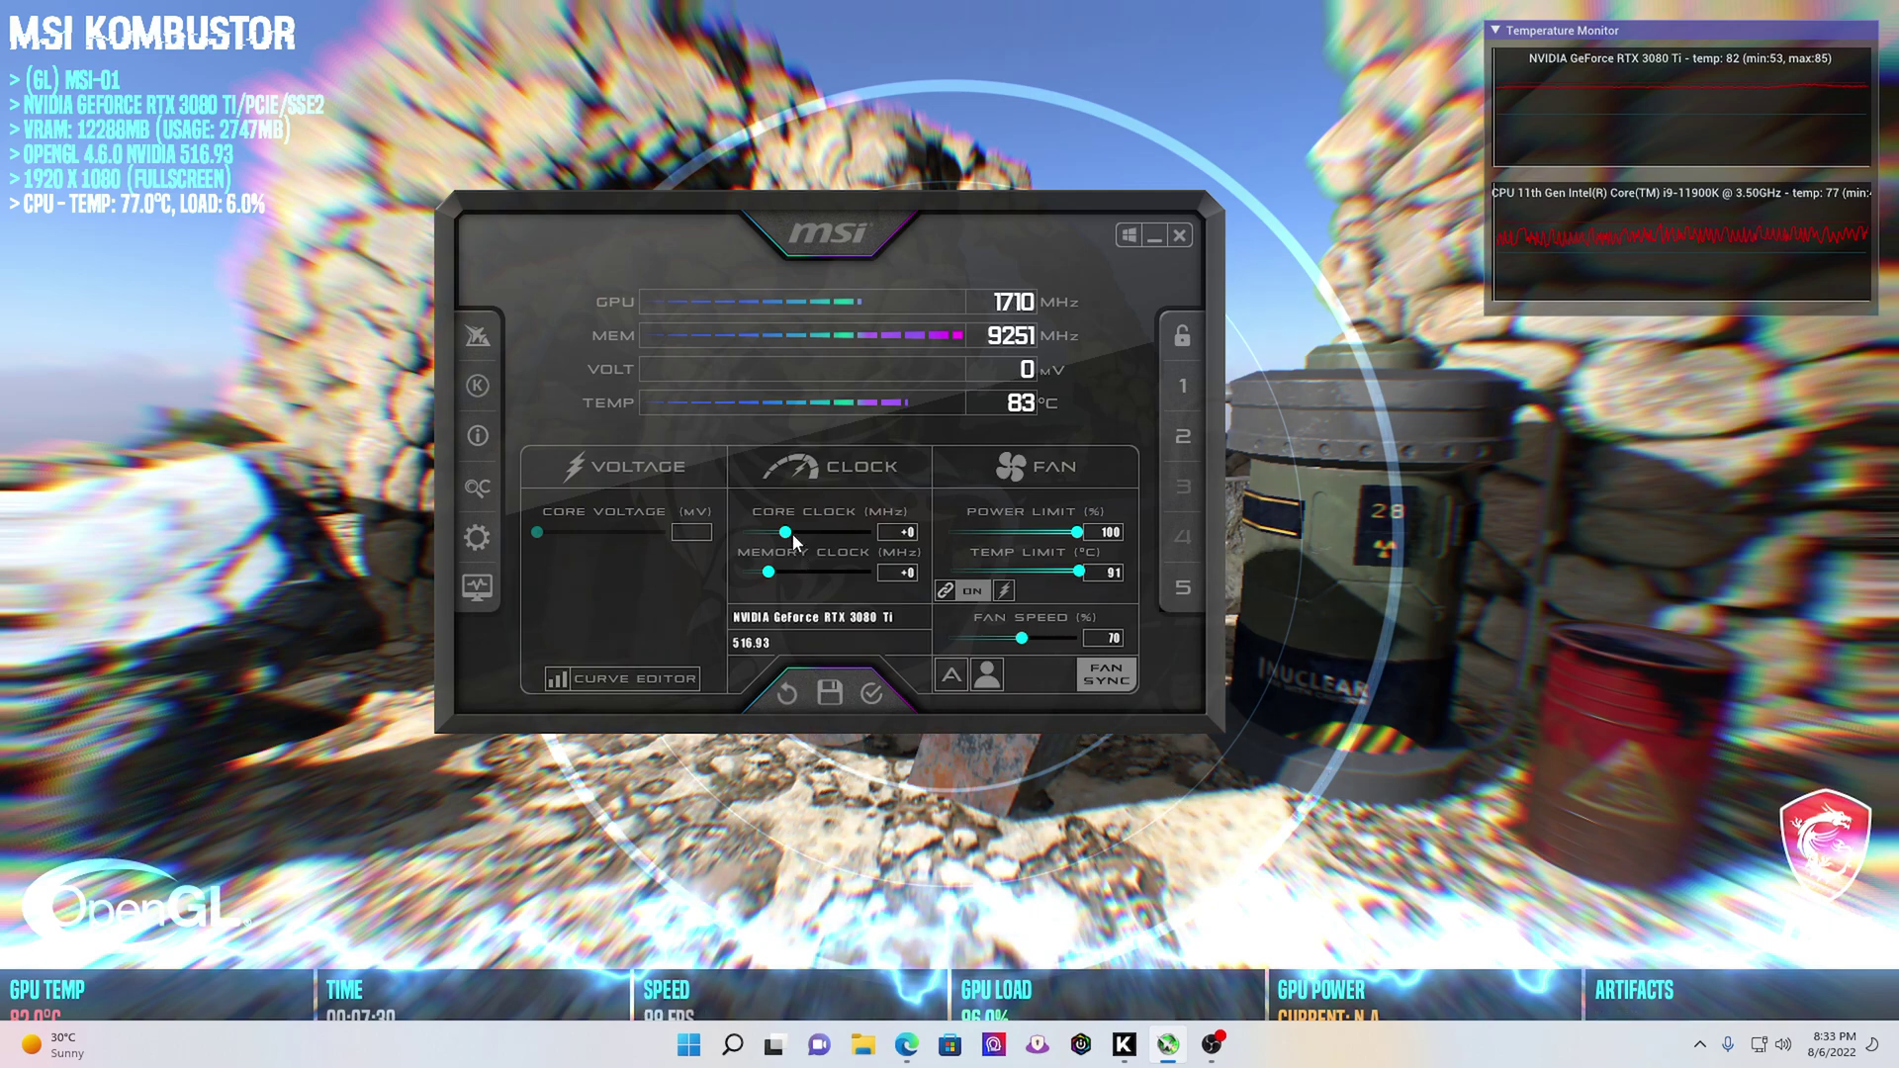
left_click_drag(786, 533, 820, 533)
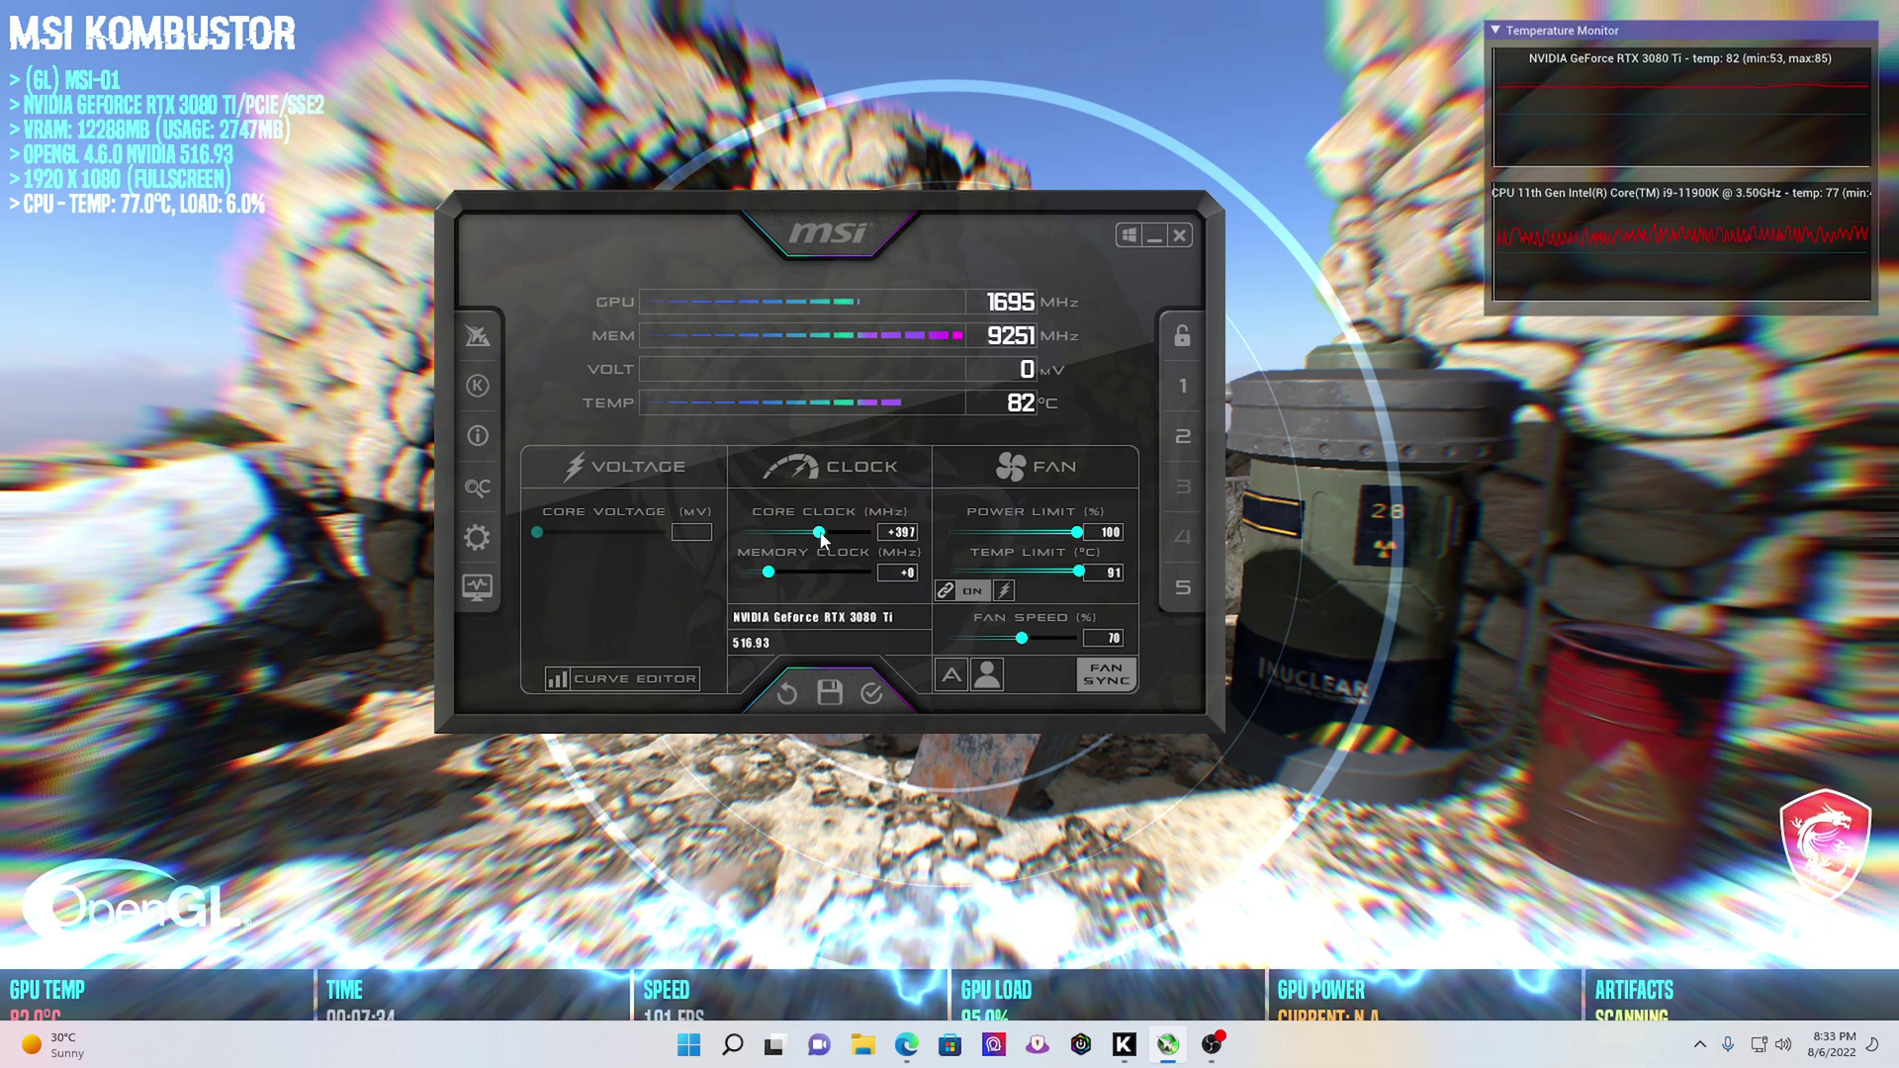
left_click_drag(804, 536, 796, 535)
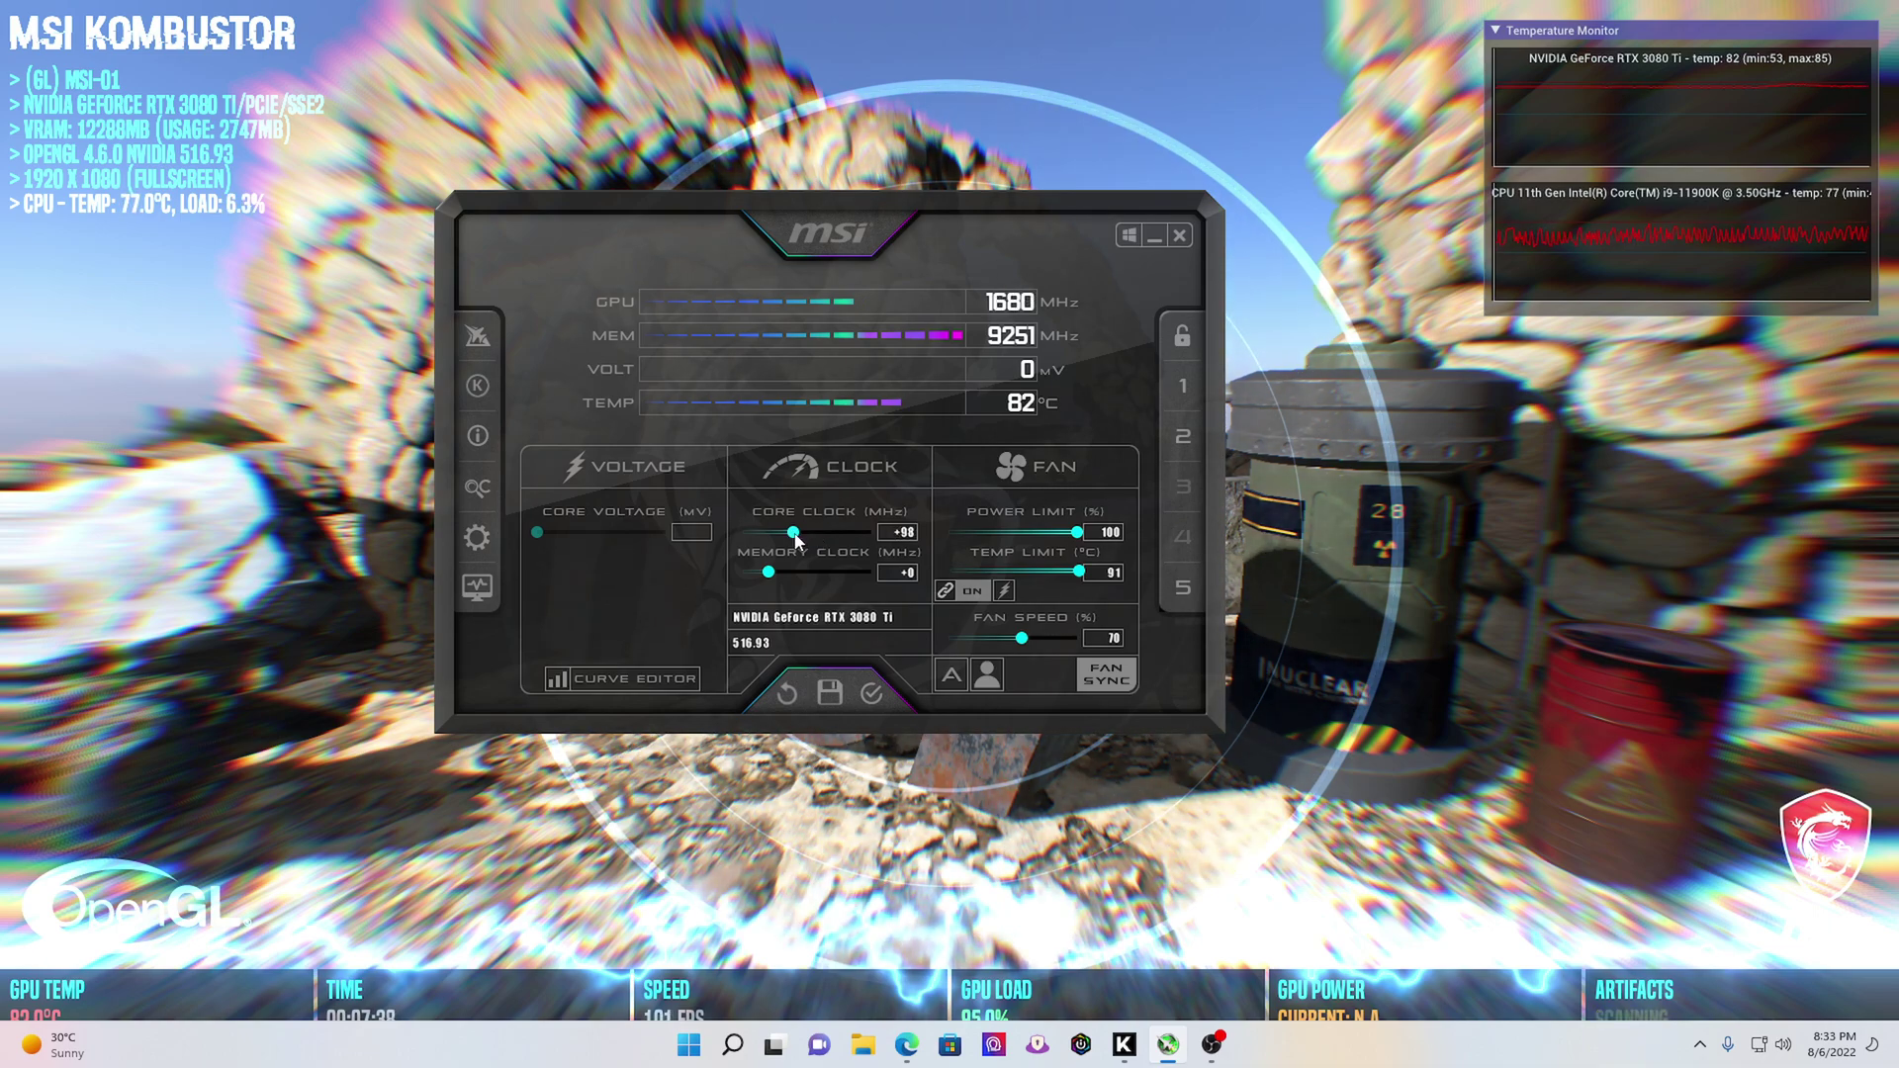
left_click_drag(797, 540, 798, 542)
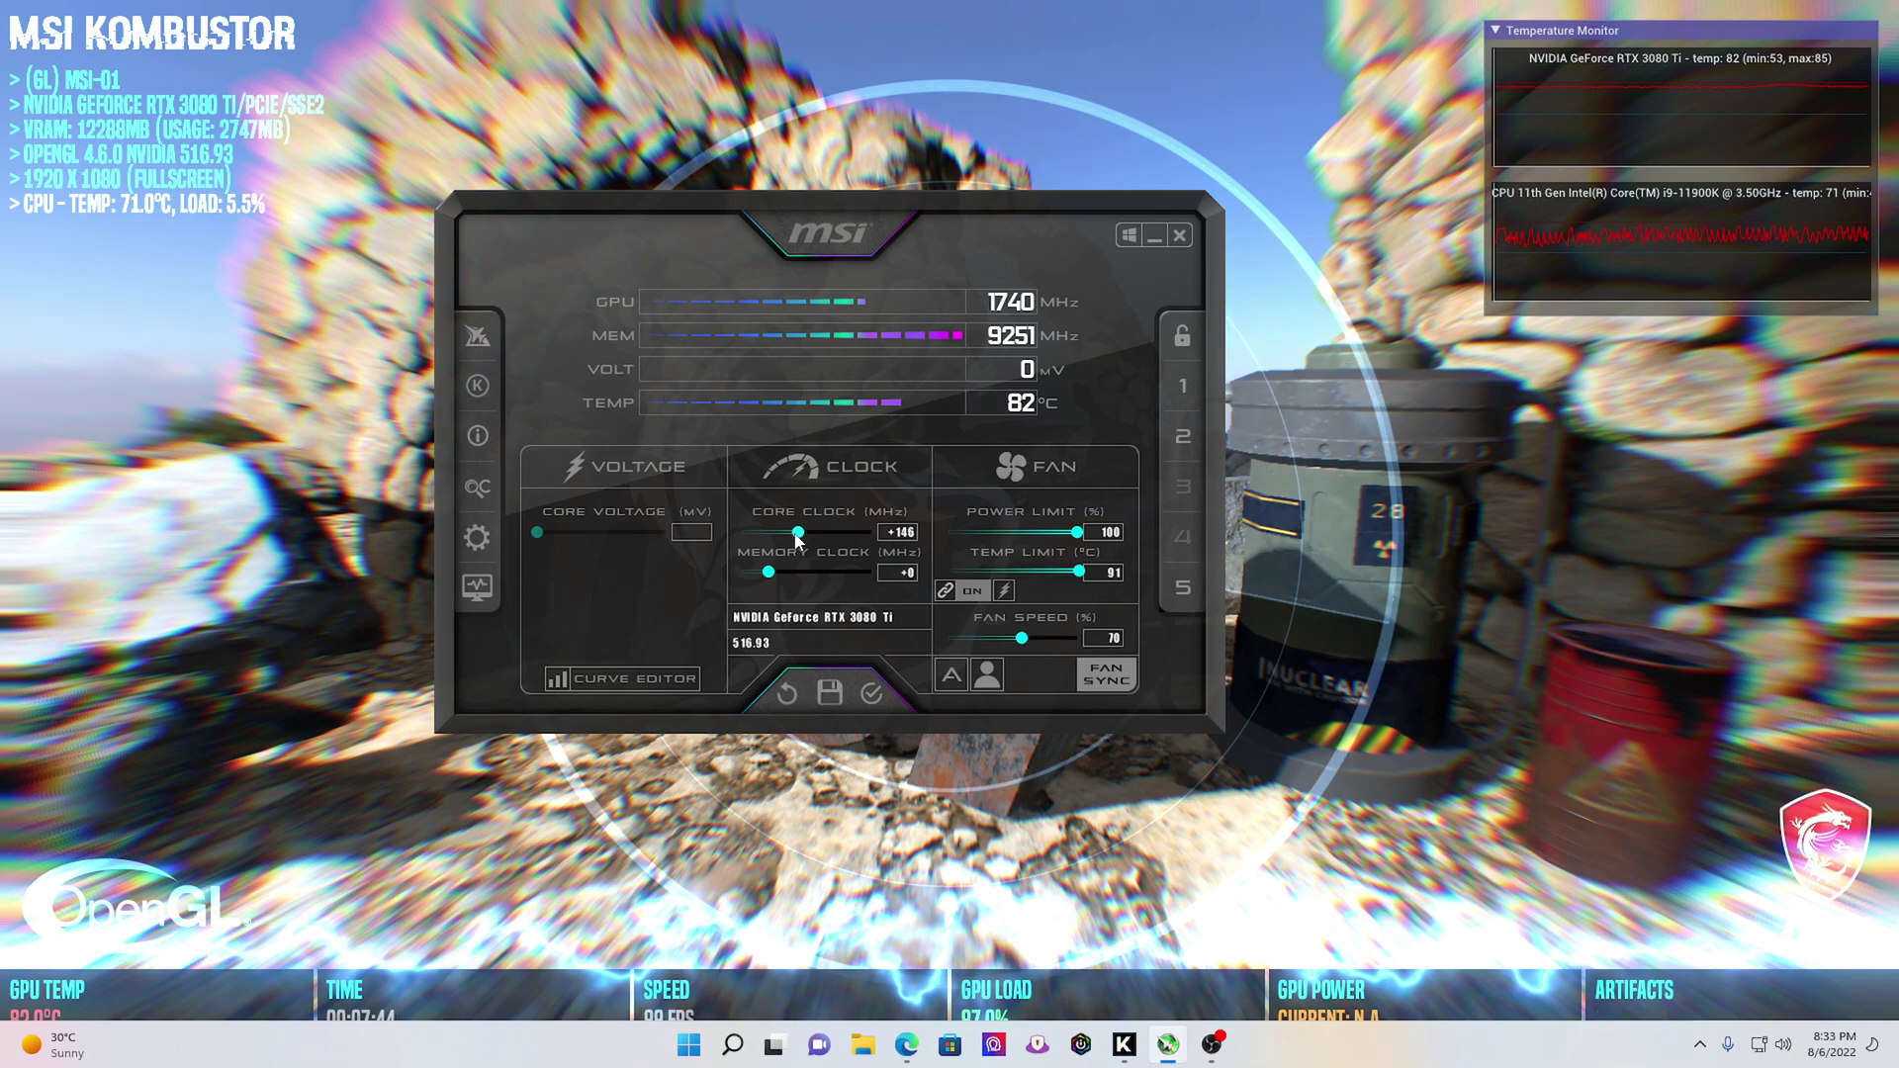
left_click_drag(797, 540, 799, 540)
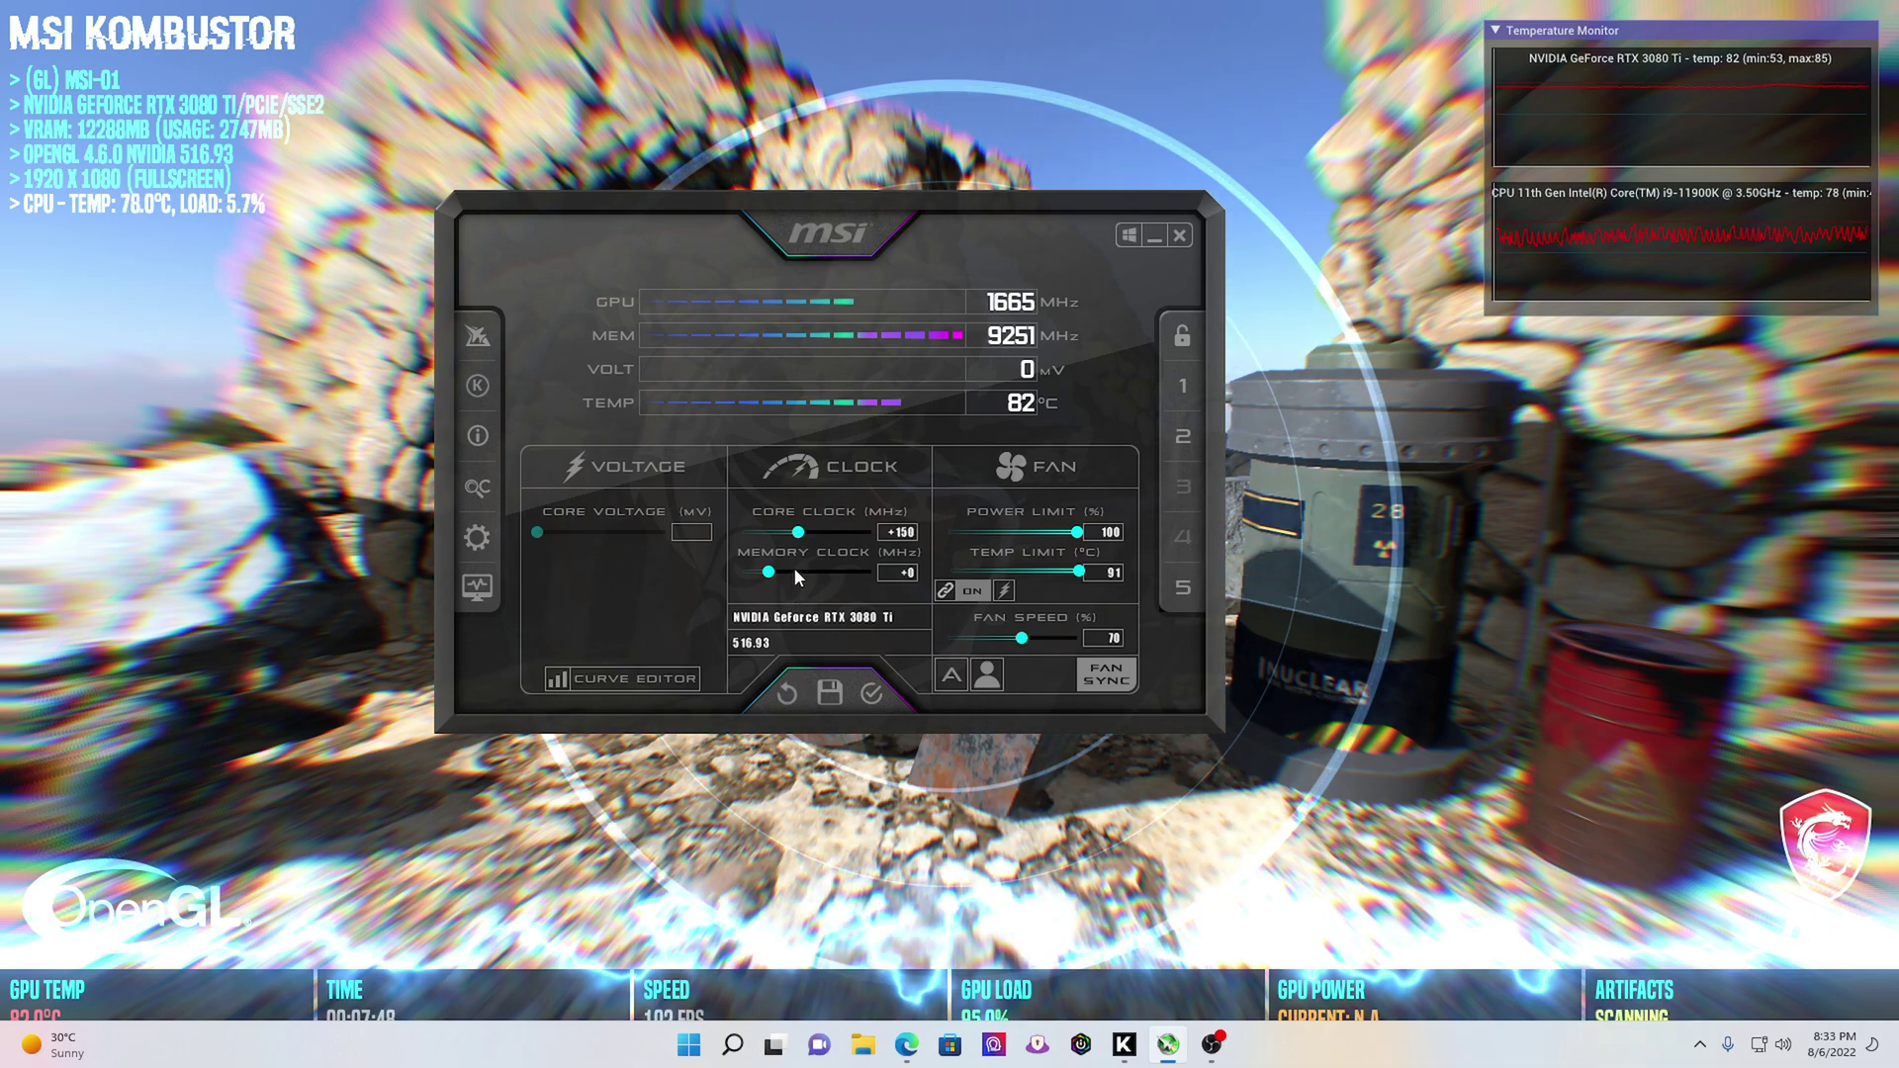
left_click_drag(768, 570, 771, 583)
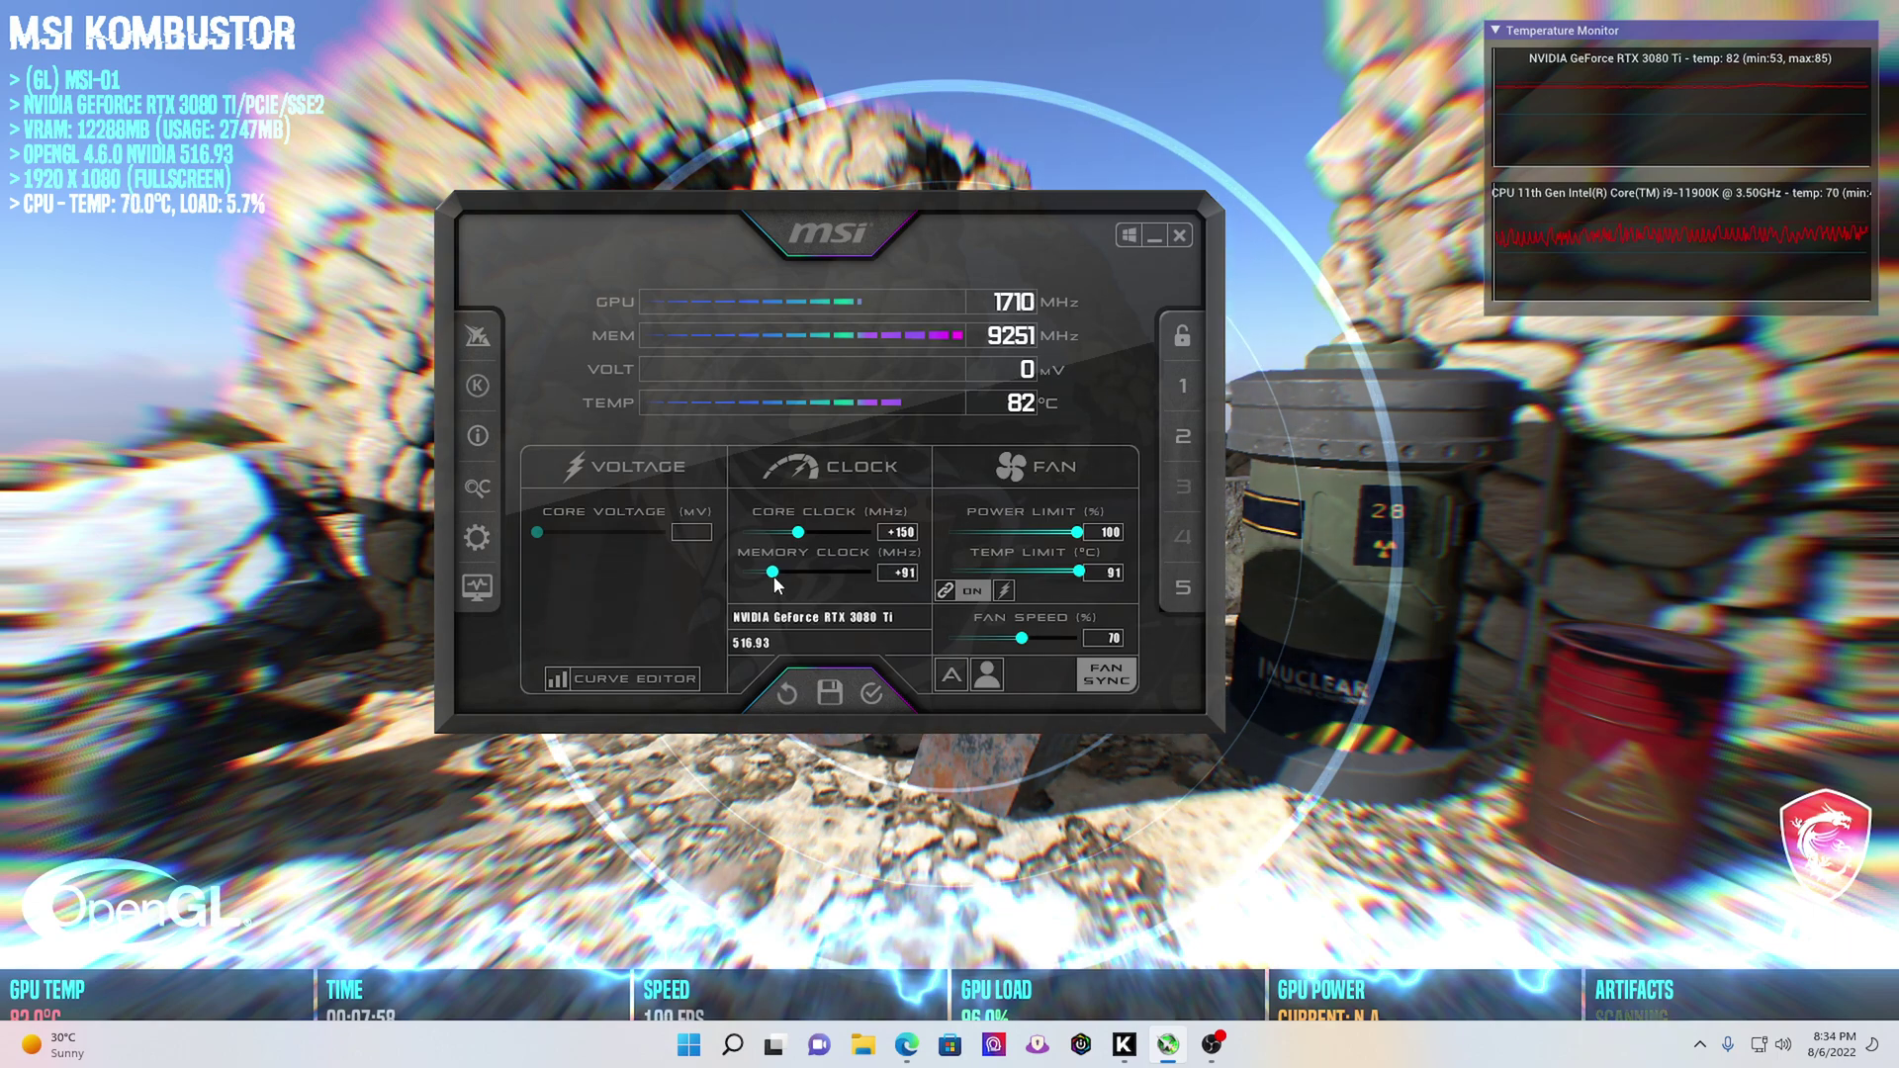
left_click_drag(774, 584, 775, 584)
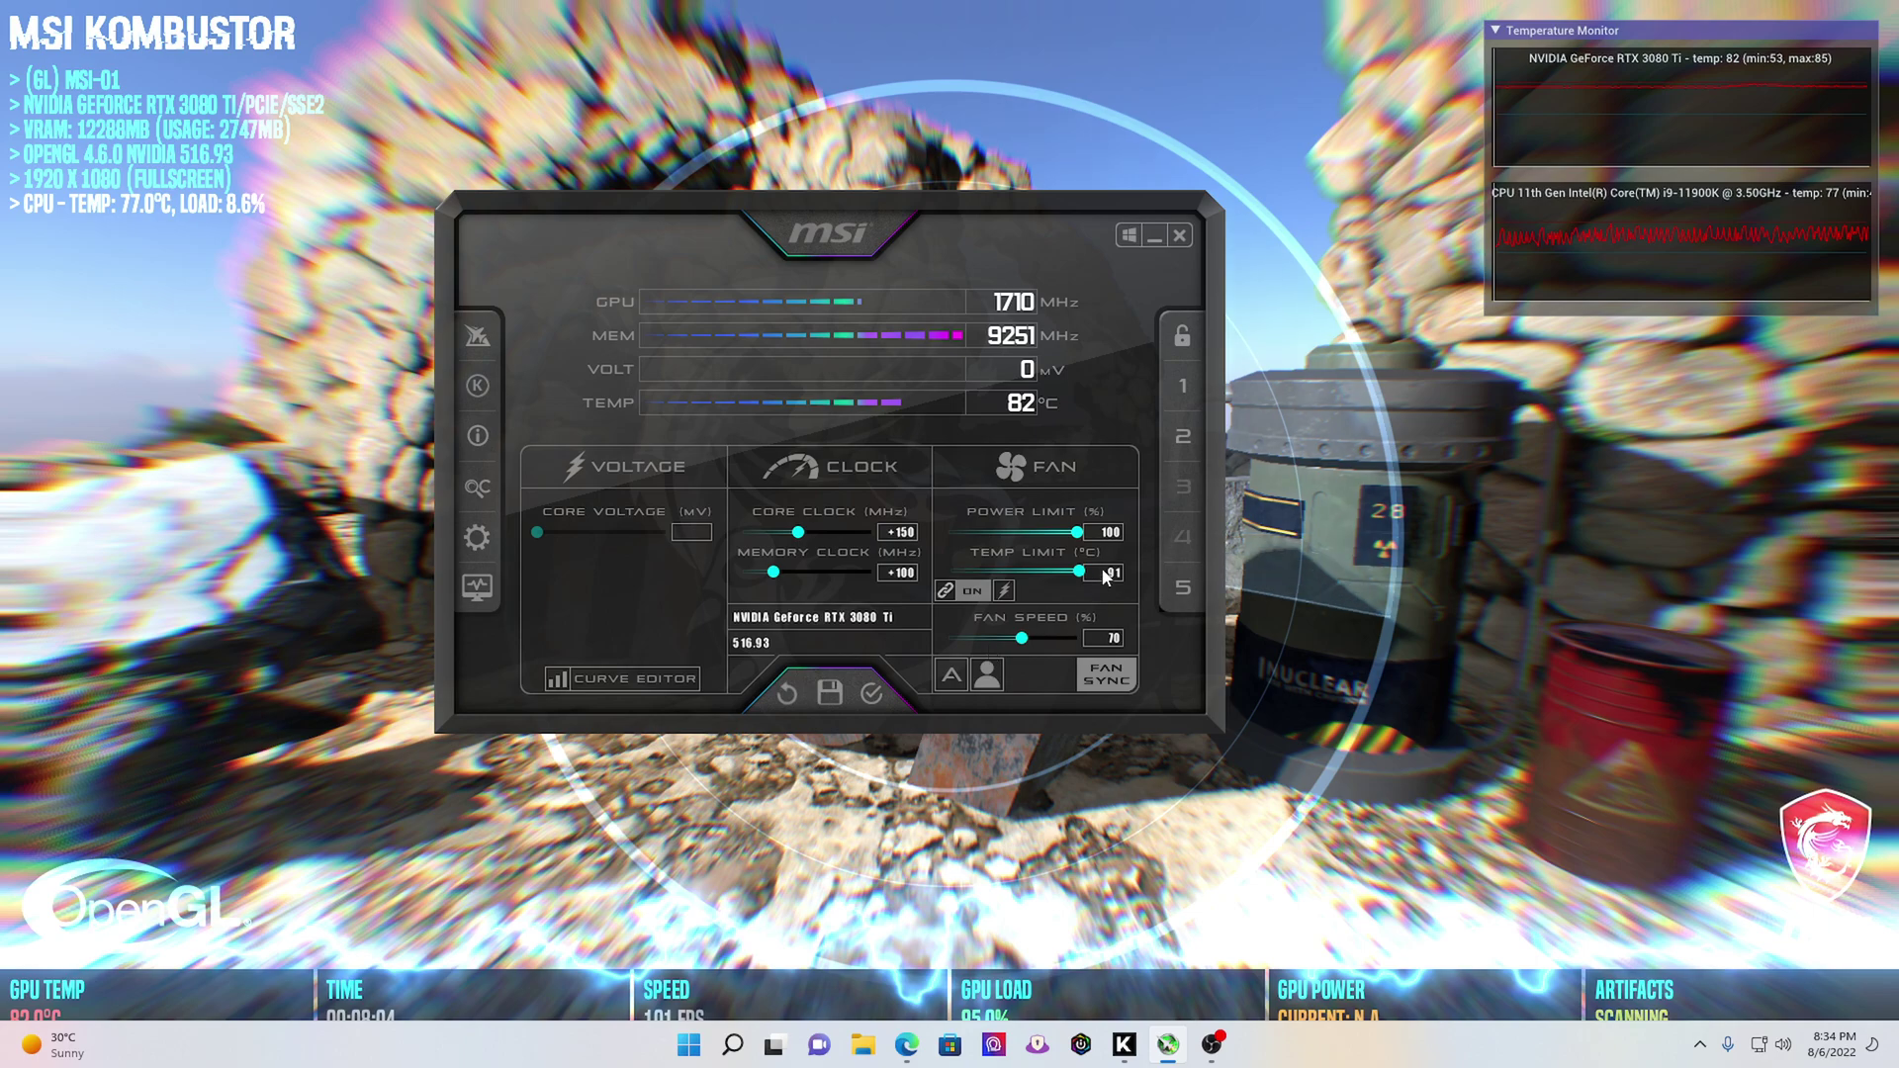
Apply the +150/+100 overclock and save it to profile slot 2
left_click(872, 693)
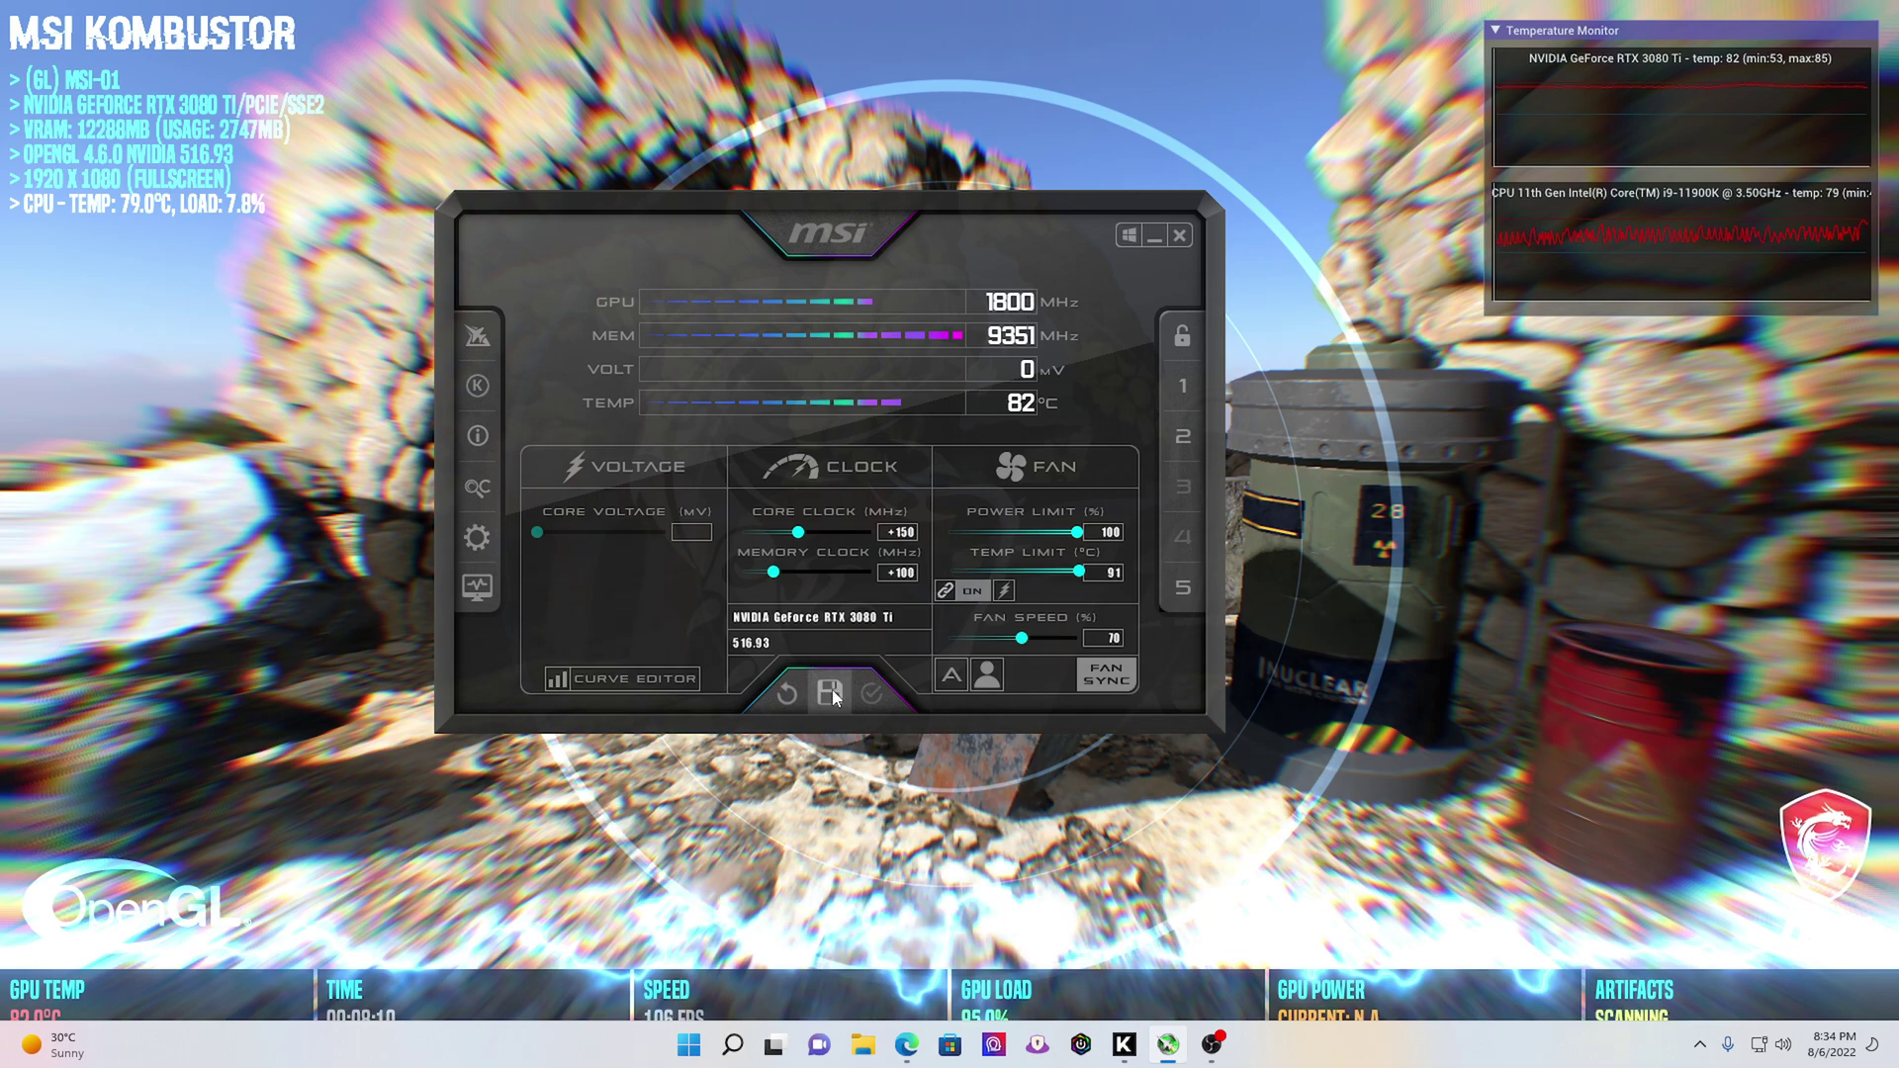
left_click(1184, 441)
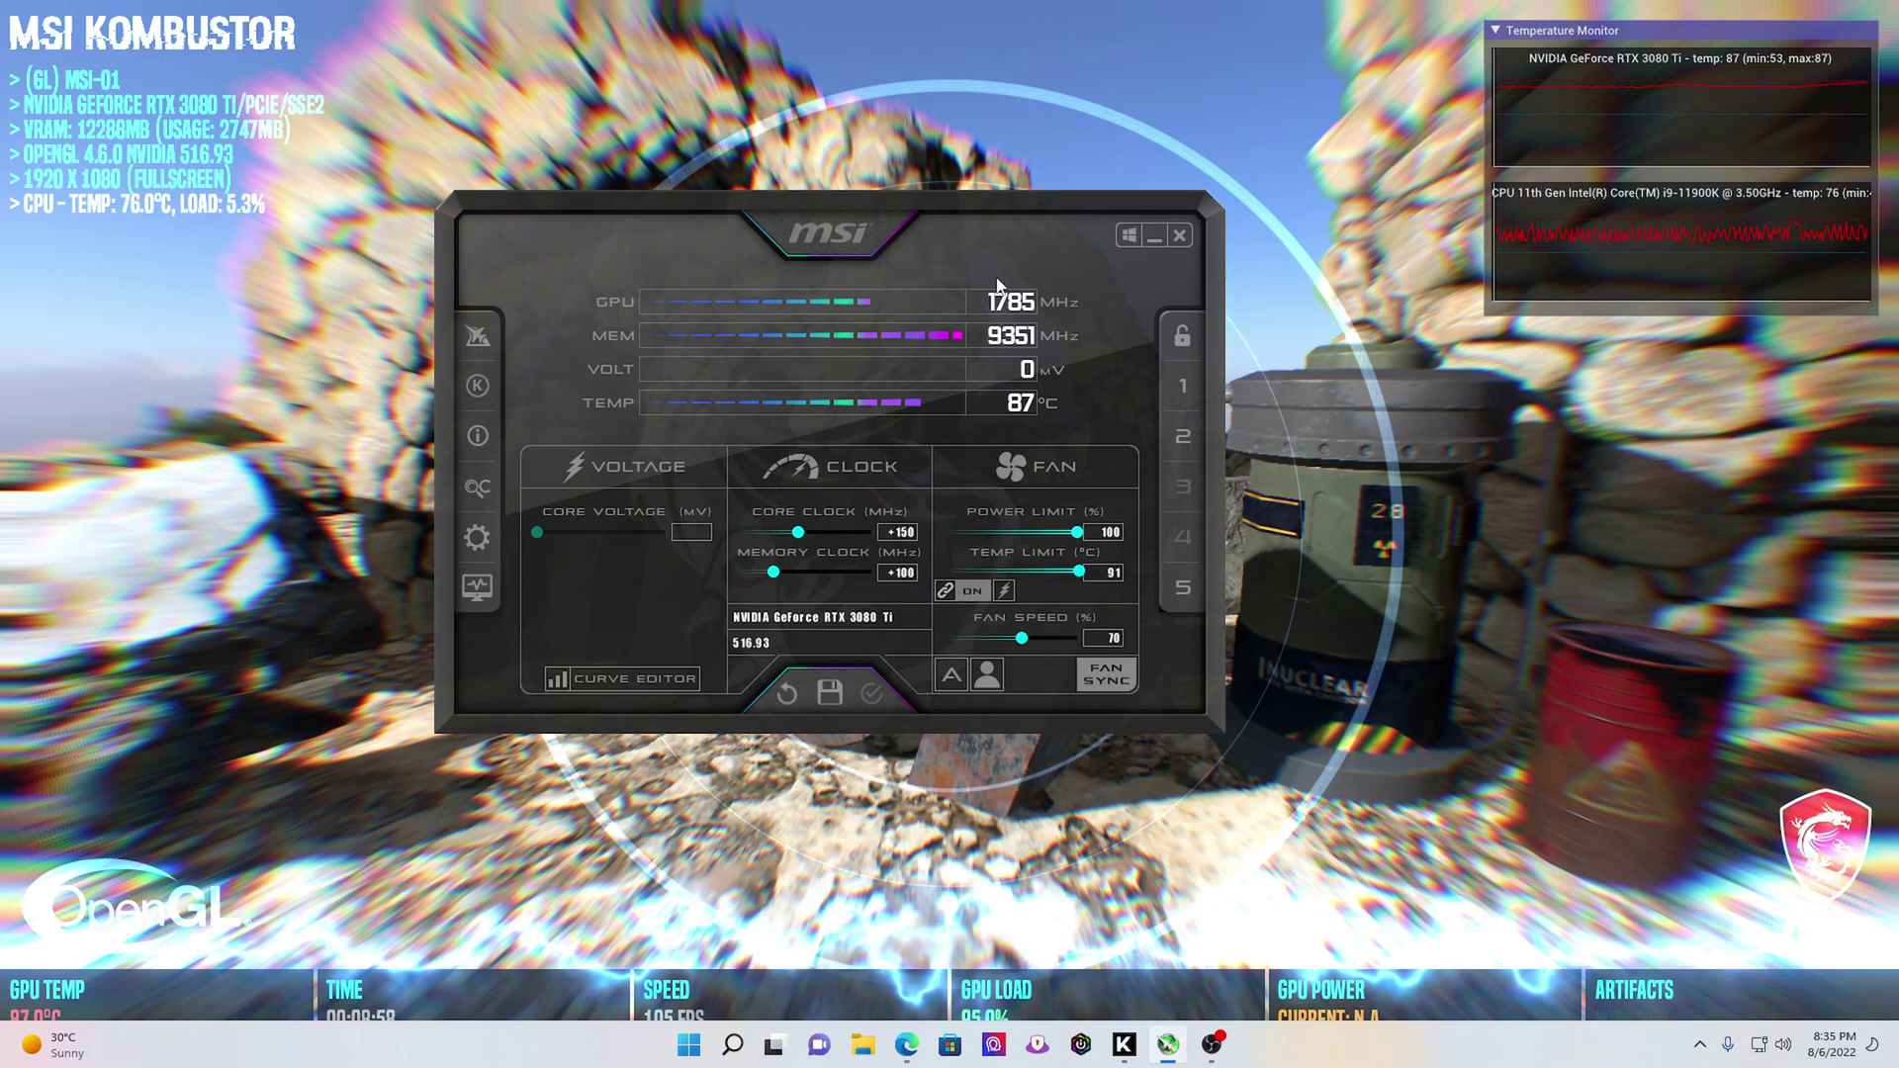
Move the Afterburner window to the lower right of the screen
mouse_move(639, 206)
left_mouse_down()
mouse_move(1084, 361)
mouse_move(1264, 390)
left_mouse_up()
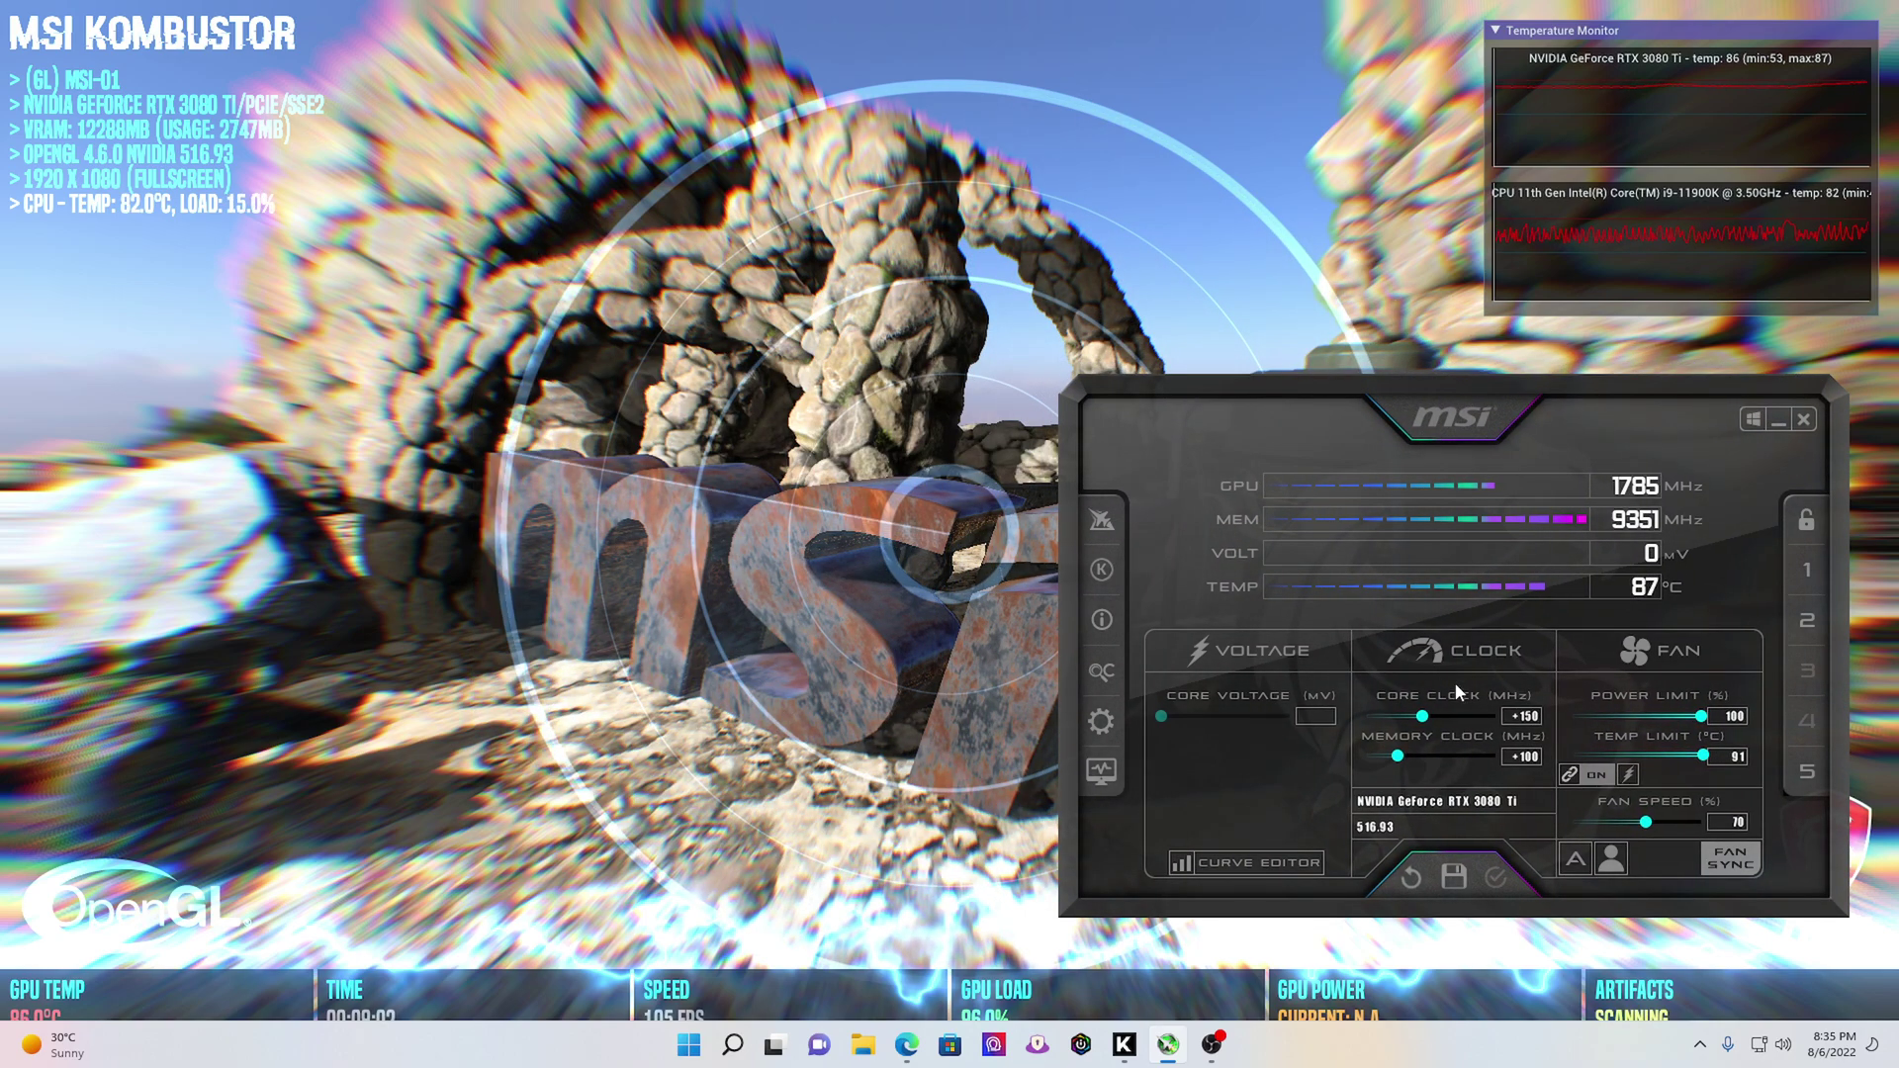